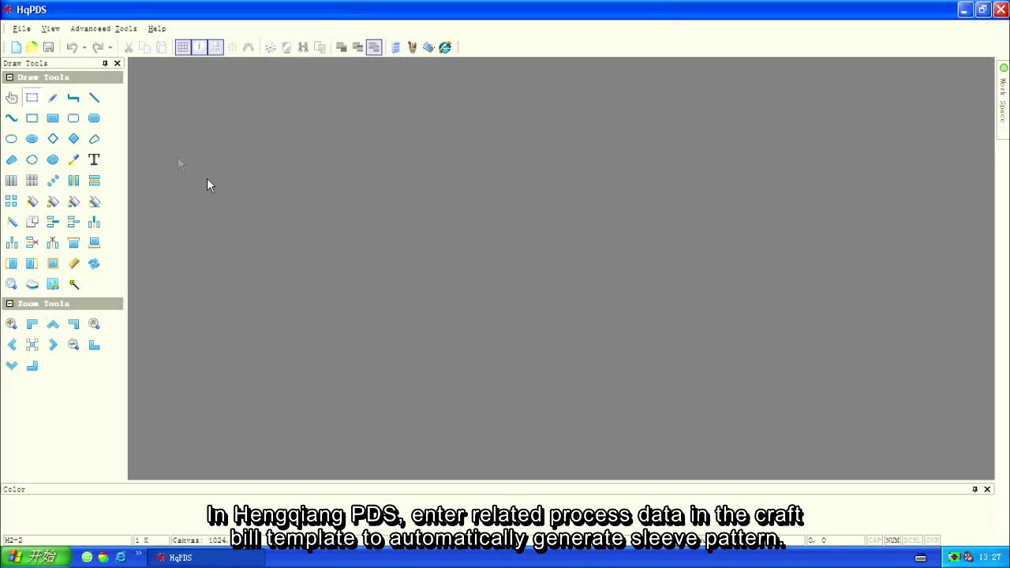
Step: Create a new pattern for the H2-2 model with a 1024 * 2048 canvas
left_click(18, 49)
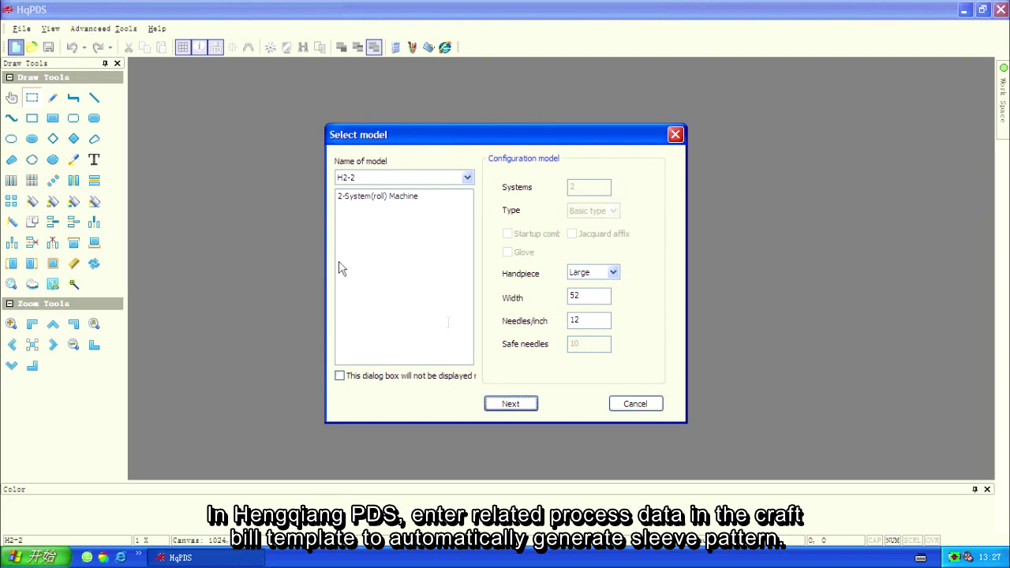
left_click(514, 406)
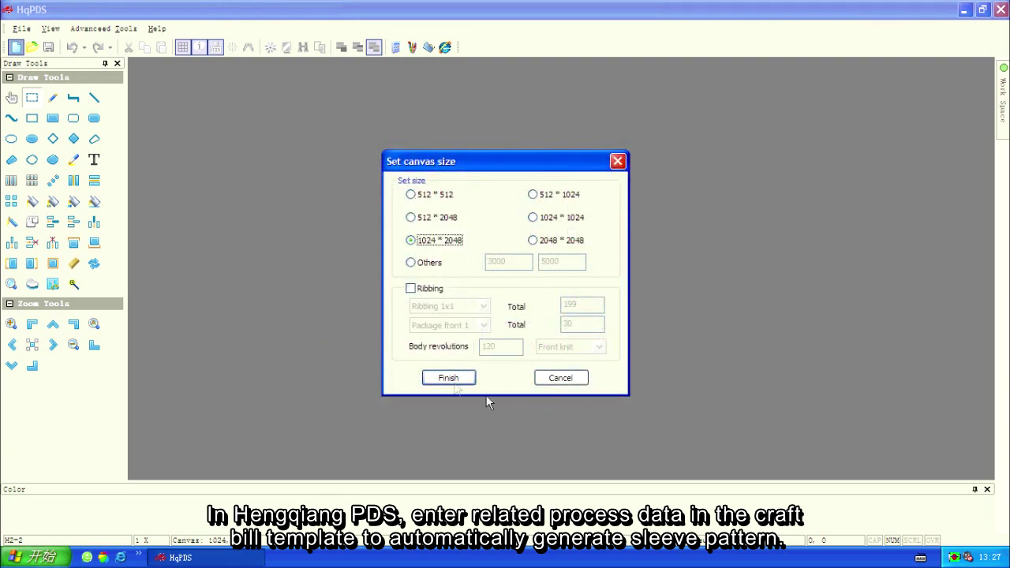
left_click(446, 382)
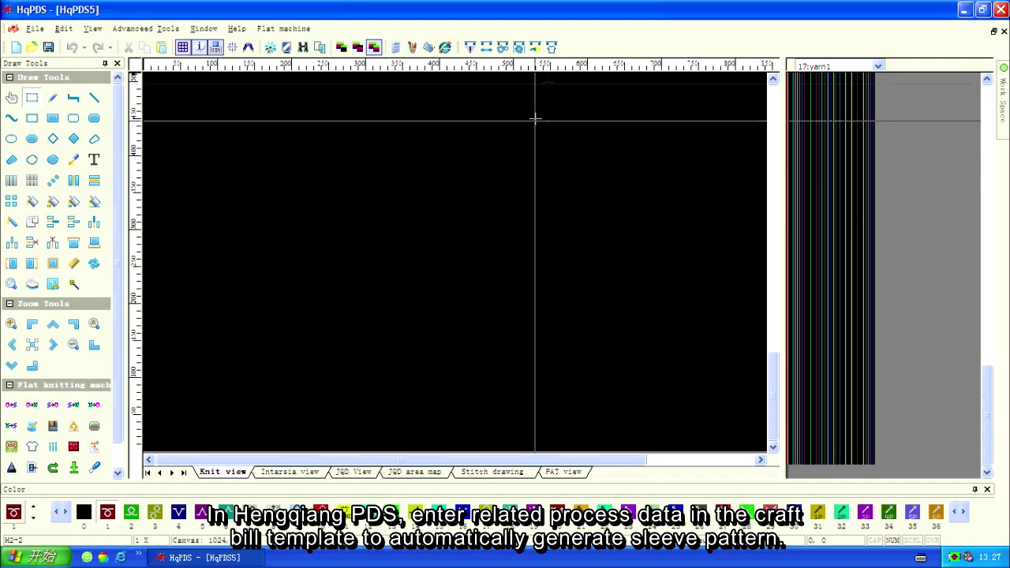
Step: Start a new craft bill for the flat machine and turn off its startup comb option
left_click(551, 47)
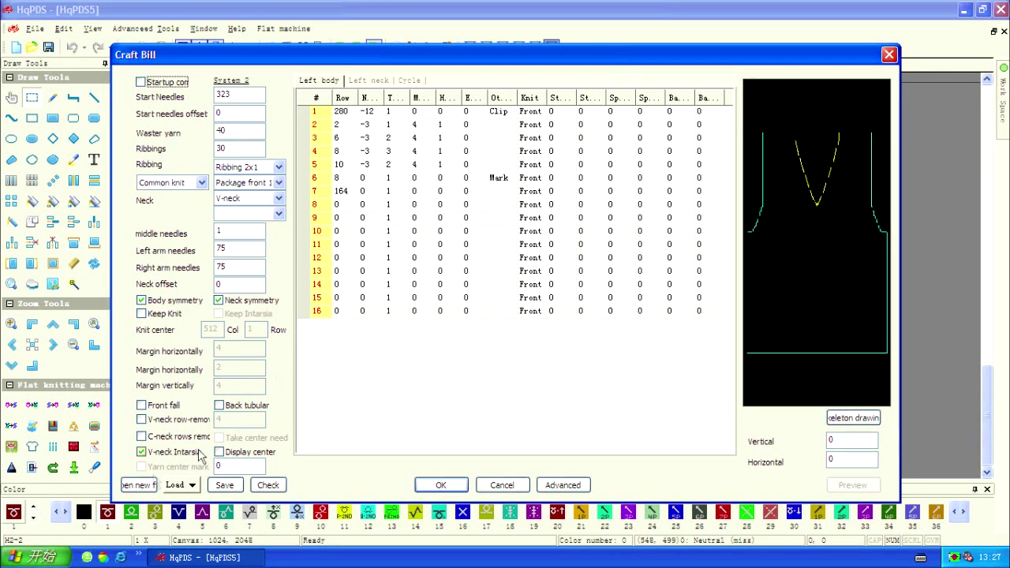
left_click(140, 485)
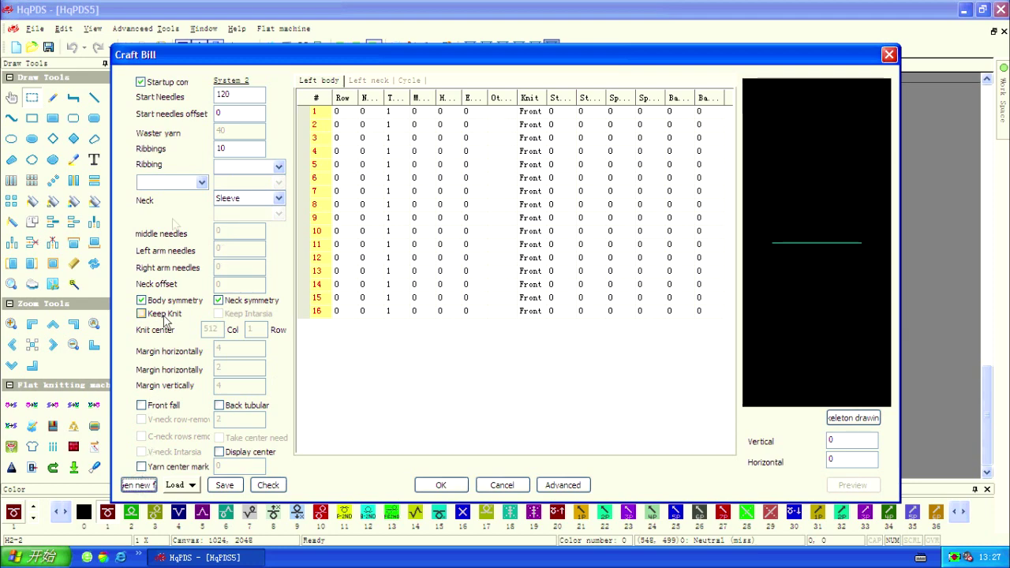
left_click(173, 84)
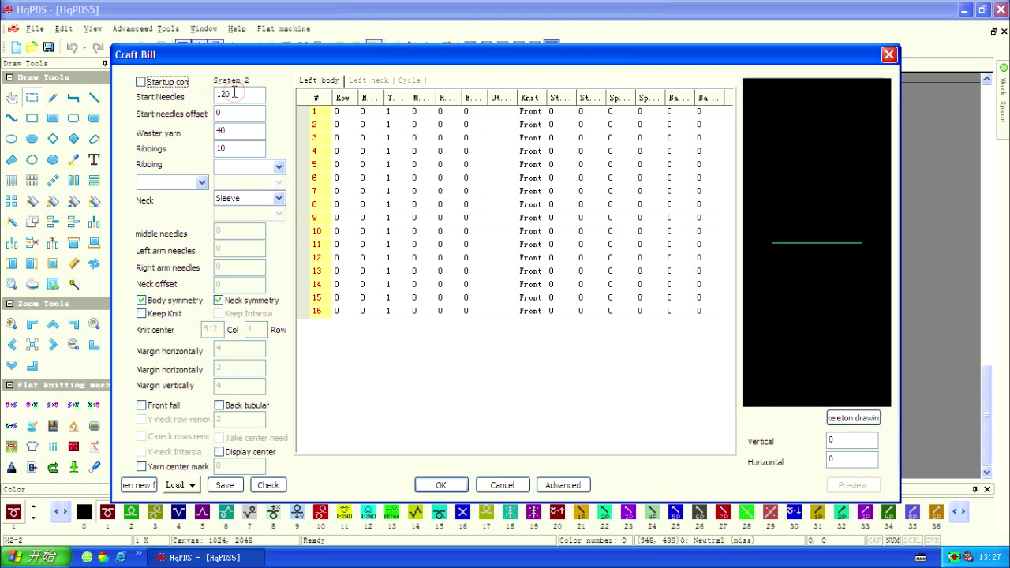
Step: Set the craft bill's start needles to 223 and its ribbings to 25
left_click_drag(234, 93, 211, 93)
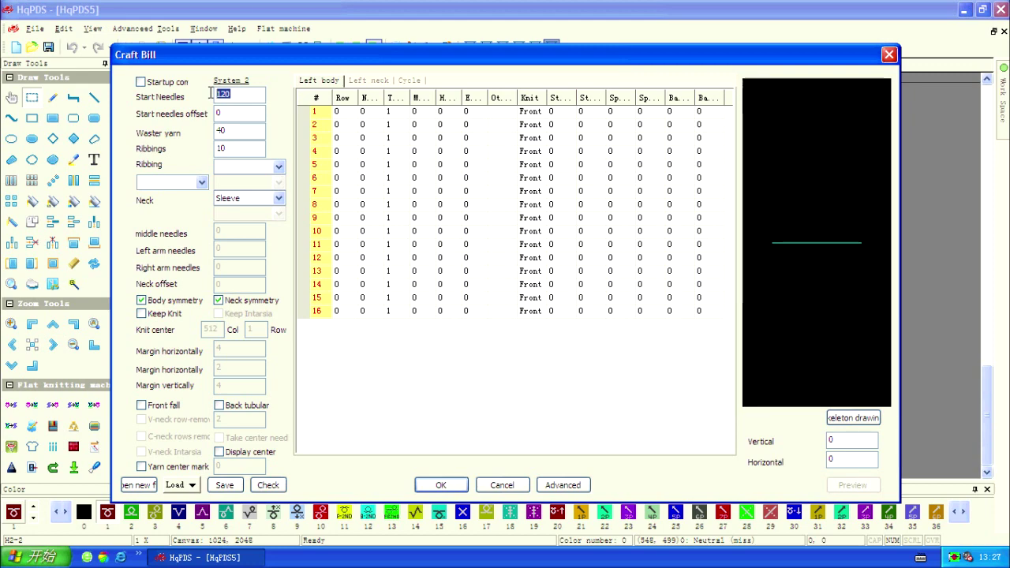
type("223")
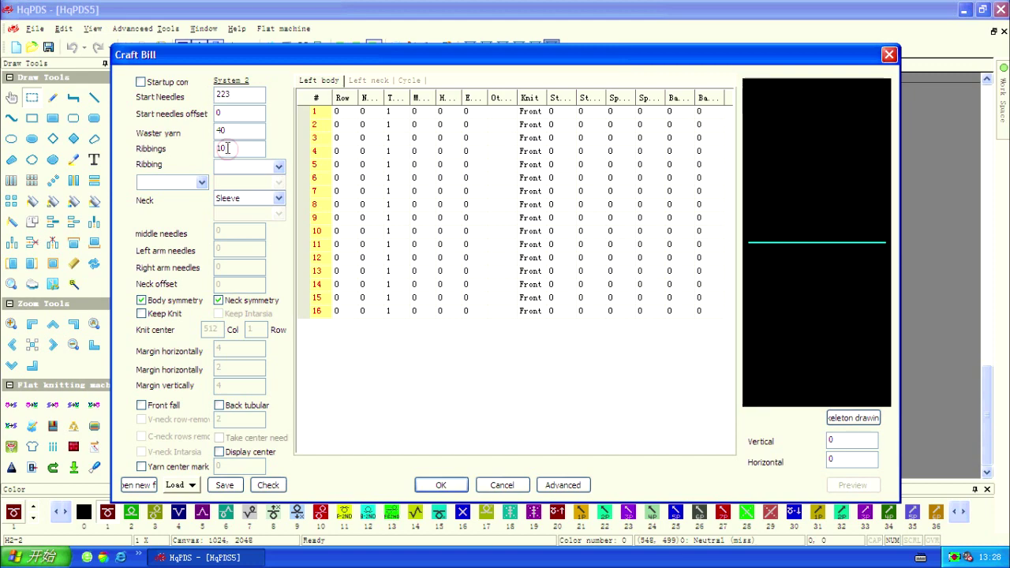
double_click(224, 147)
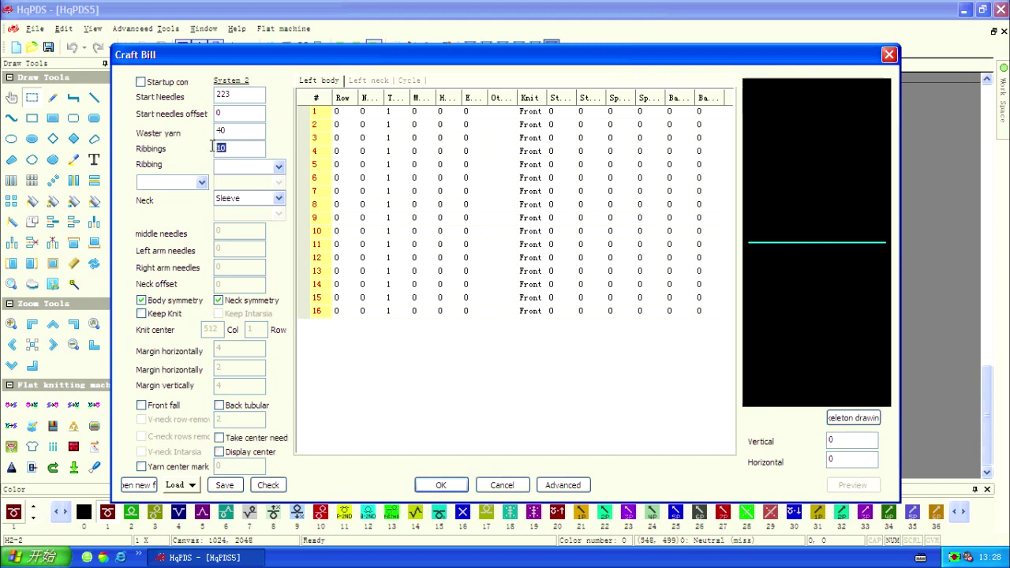
type("25")
Step: Choose Ribbing 1x1 as the ribbing type with the Package front 1 option
left_click(278, 167)
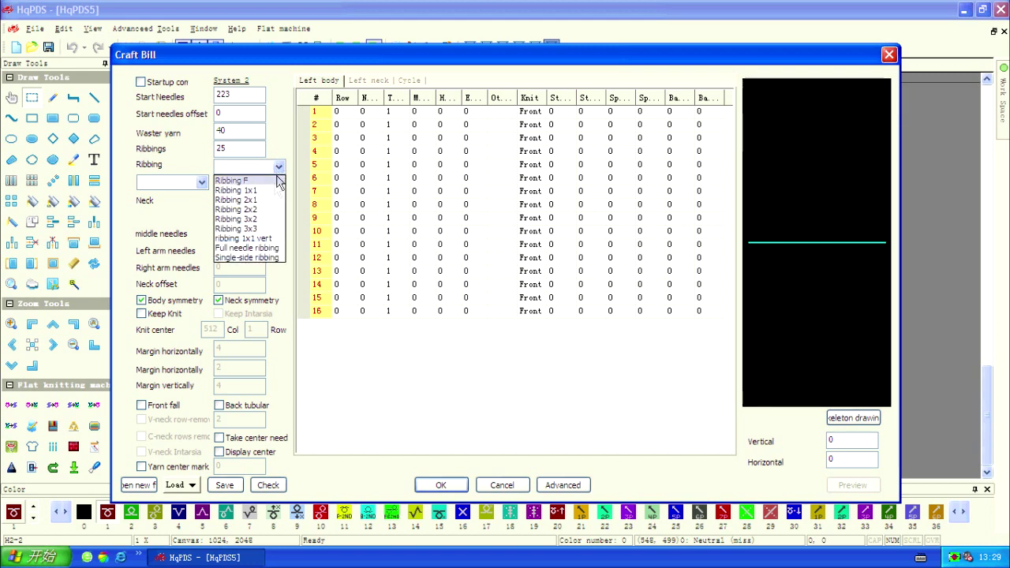
left_click(275, 192)
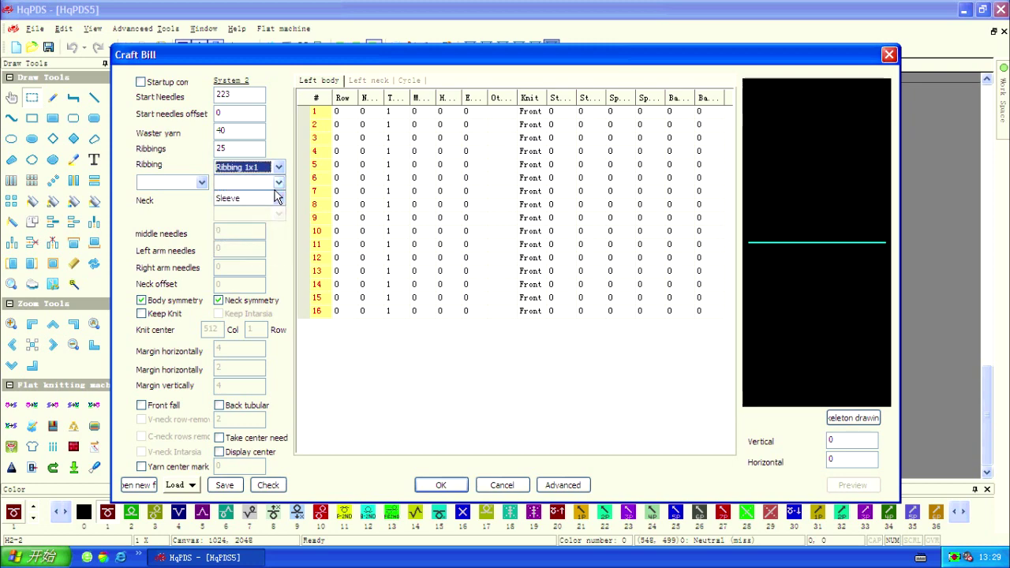
left_click(280, 183)
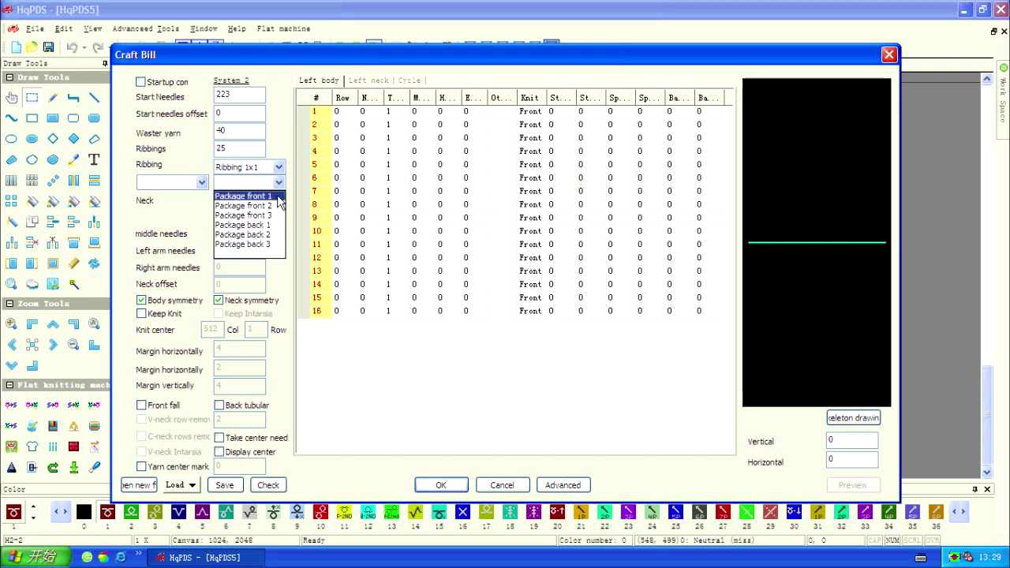
left_click(276, 196)
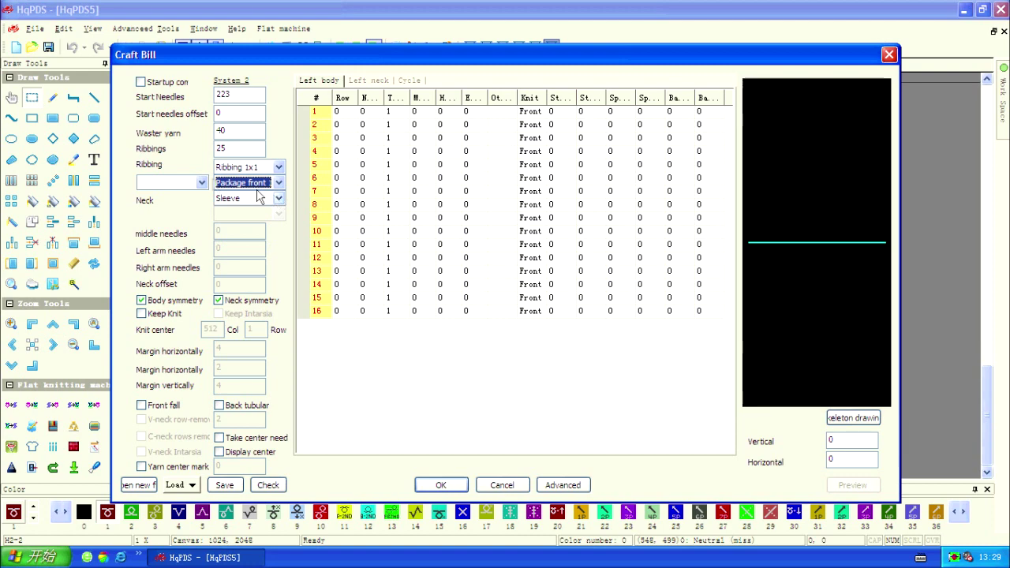
Step: Choose Common knit as the knit type and dummy (tuck) as the neck type
left_click(202, 183)
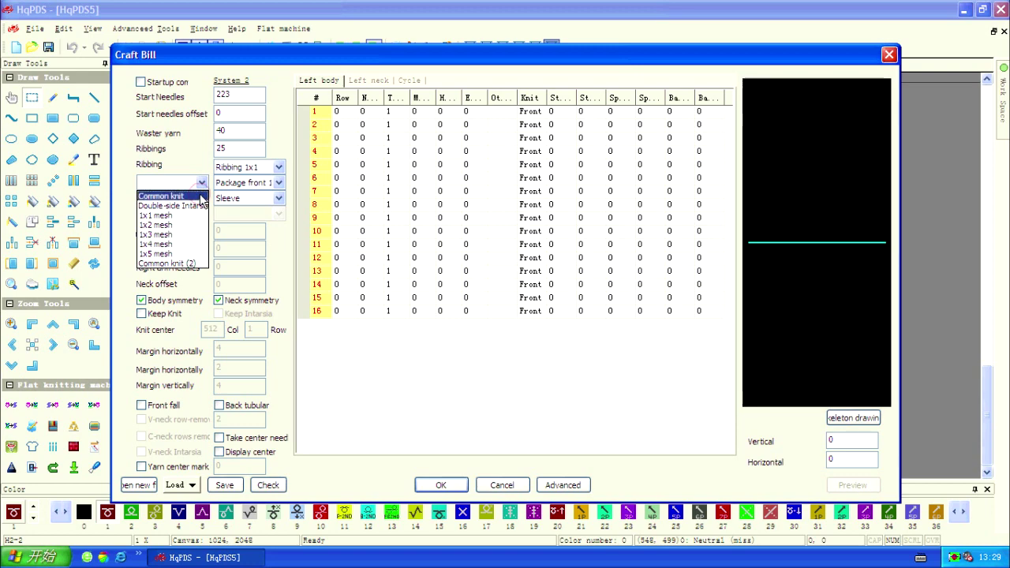
left_click(201, 197)
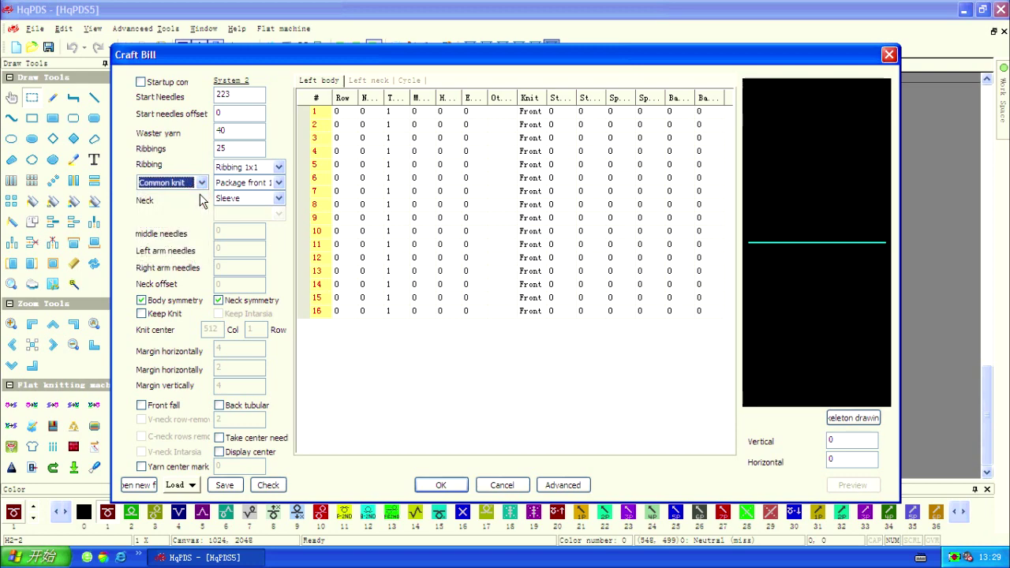
left_click(279, 199)
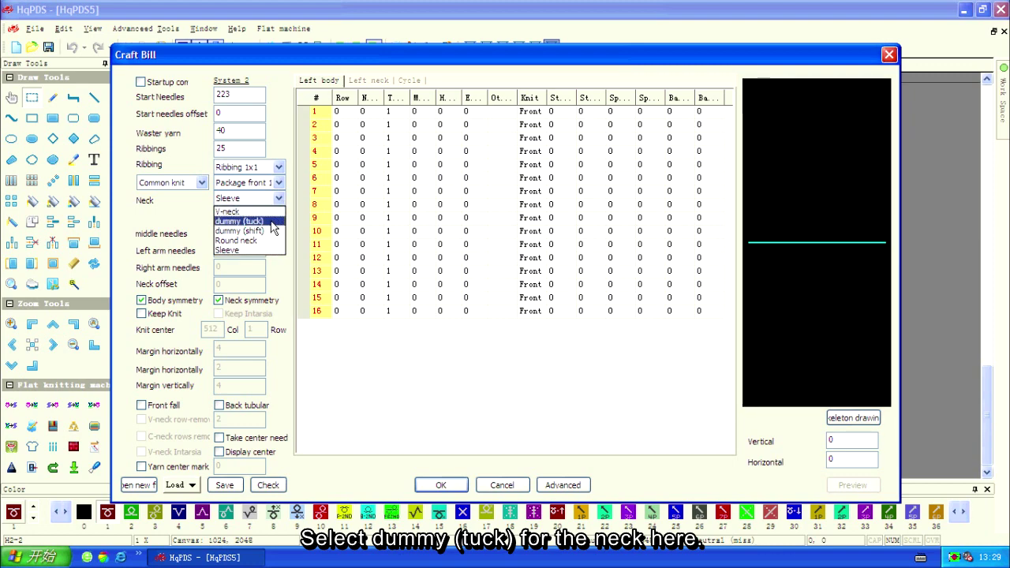
left_click(271, 224)
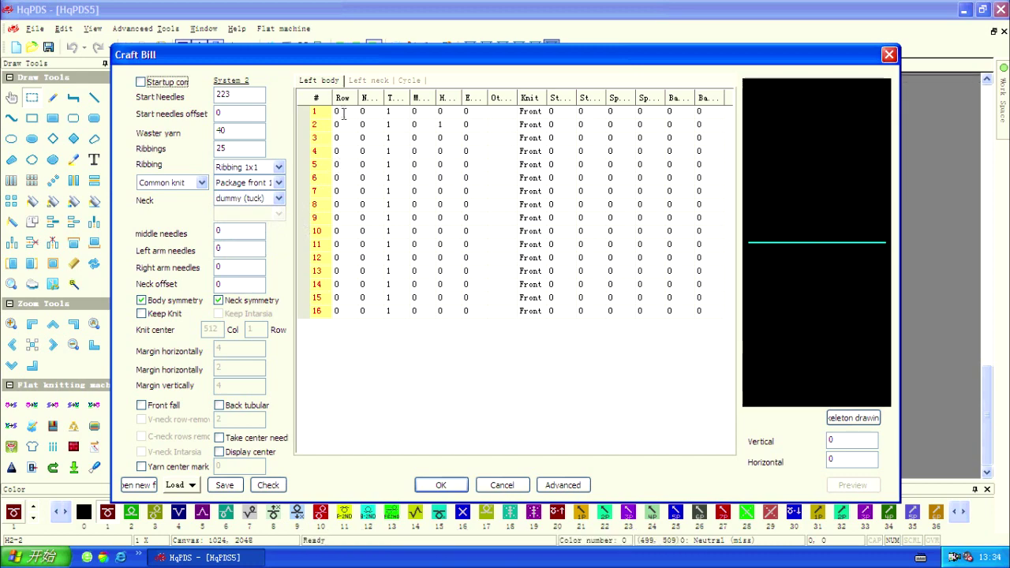
Step: In line 1 of the left body table, enter 334 for Row and -9 for the needle change (N...)
left_click(342, 112)
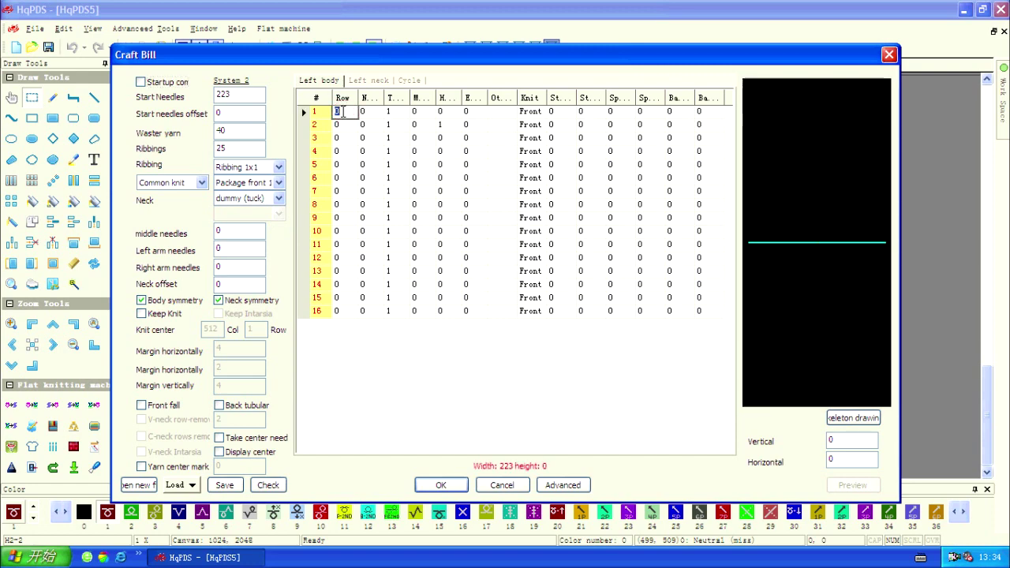
type("334")
key("Tab")
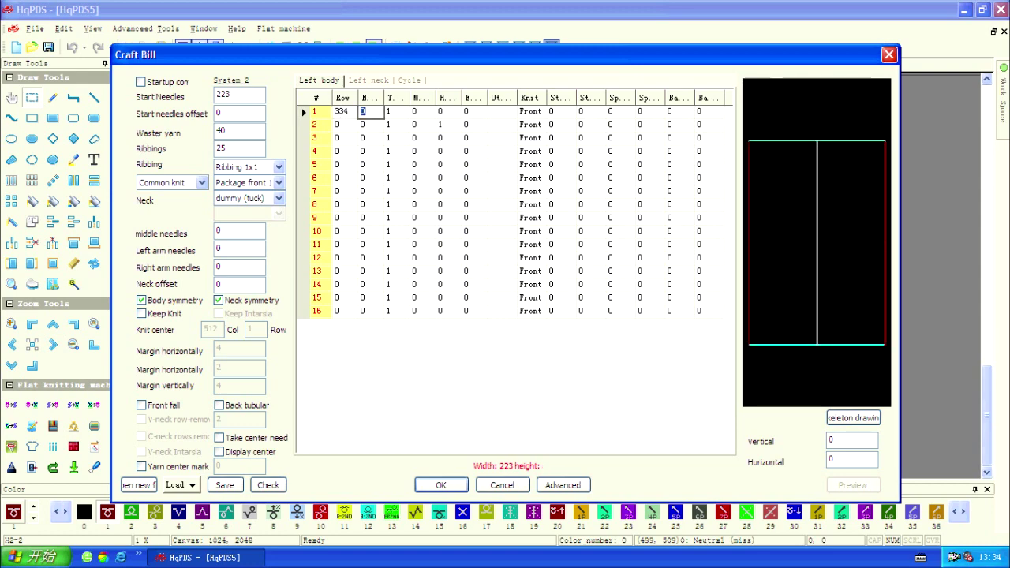
key("BackSpace")
type("9")
key("Tab")
key("Tab")
Step: Assign Clip as the Others attribute of line 1 in the left body table
left_click(502, 114)
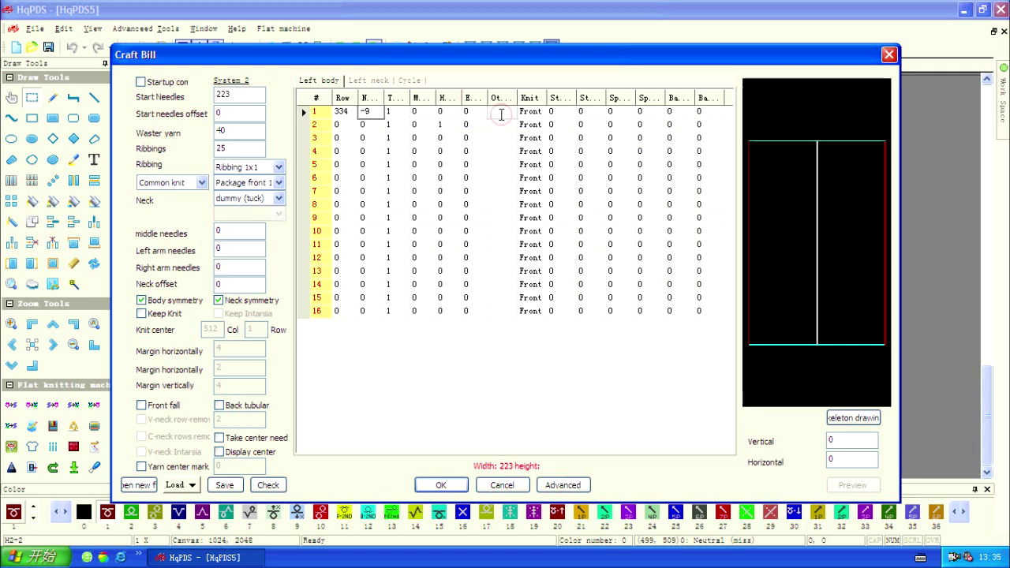
right_click(502, 118)
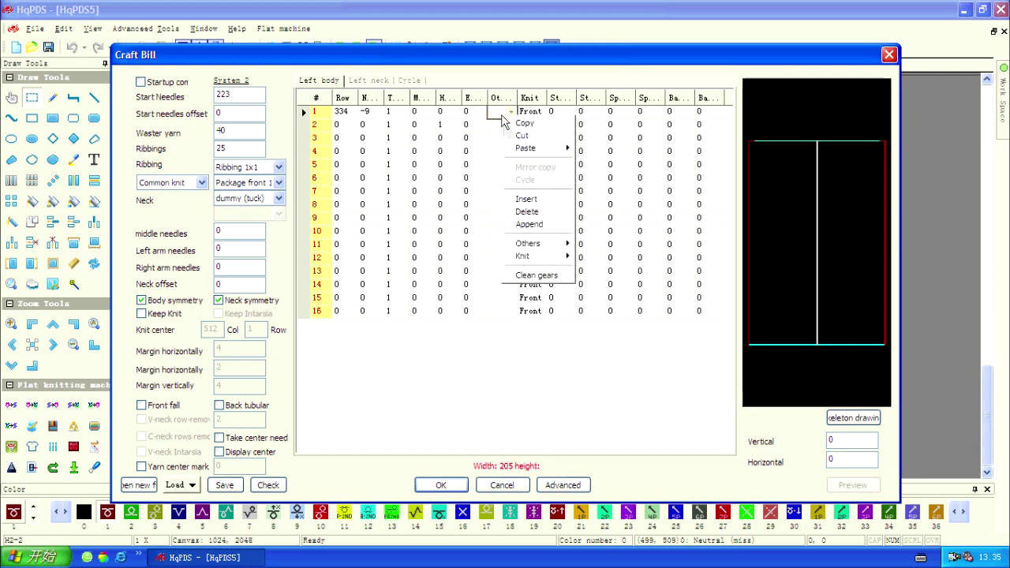
mouse_move(552, 244)
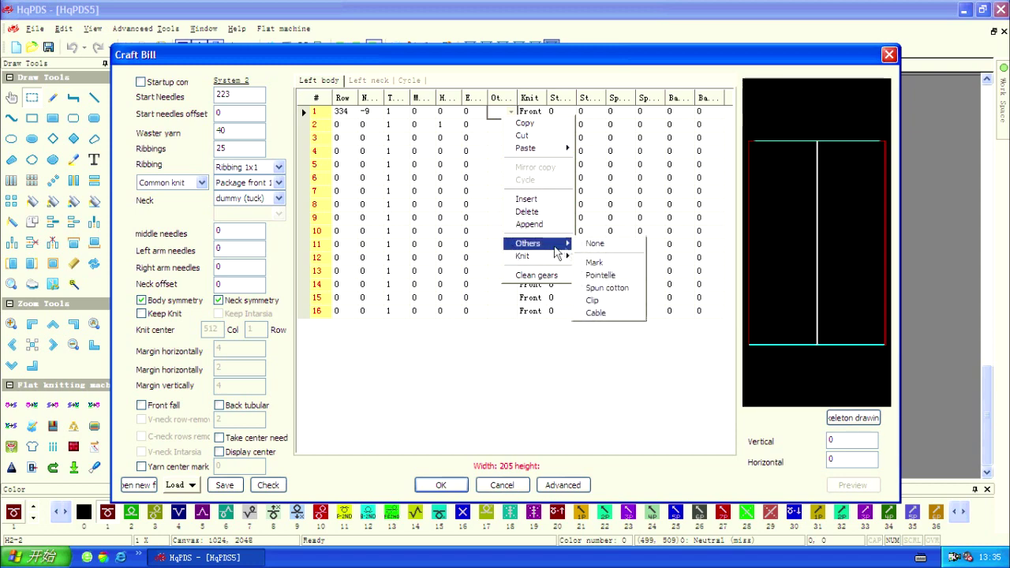
left_click(608, 300)
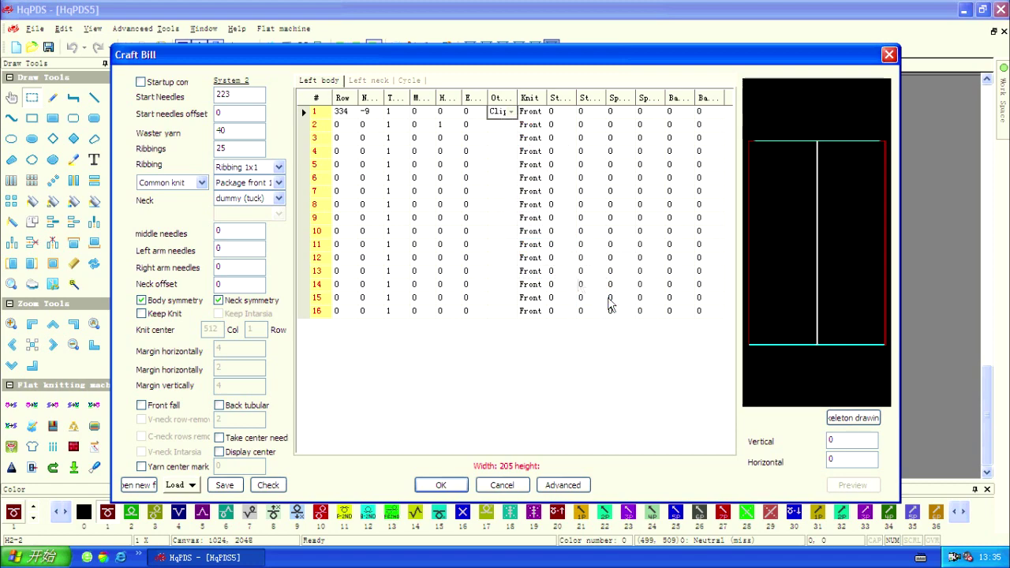
Step: Fill line 2 of the left body table with Row 2, needle change (N...) -2 and M... 5
left_click(348, 125)
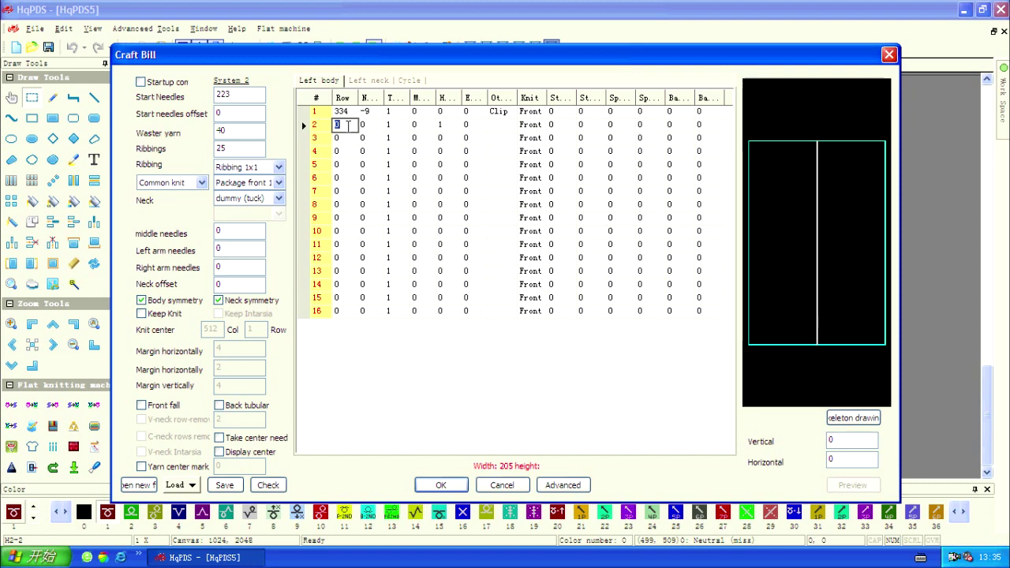
type("2")
key("Tab")
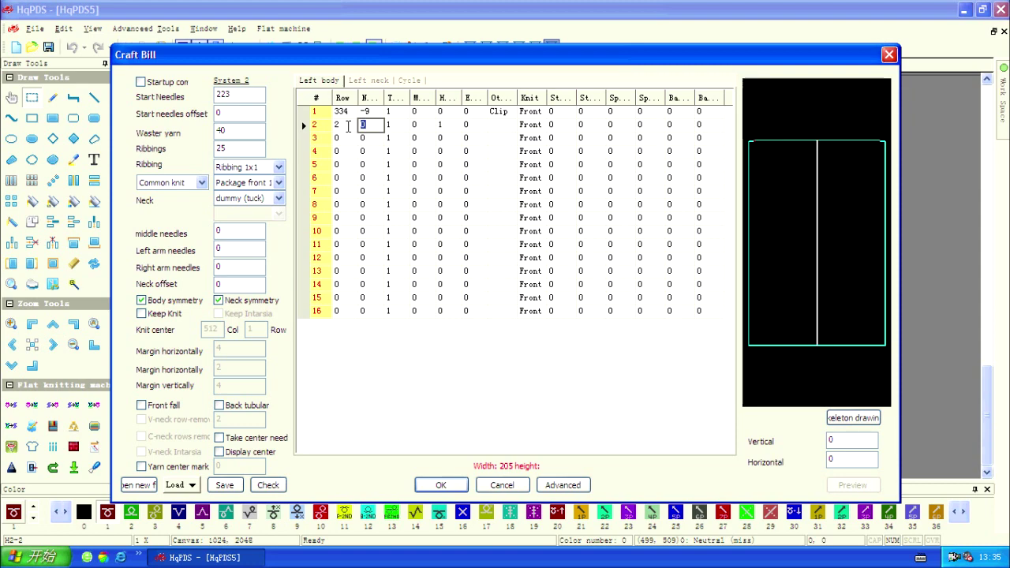
type("-2")
key("Tab")
key("Tab")
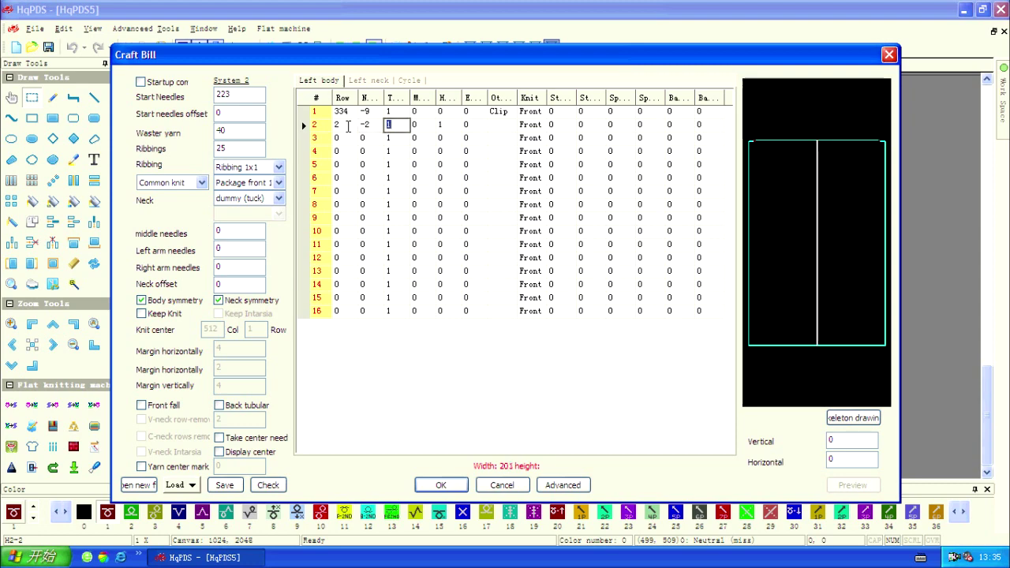
type("5")
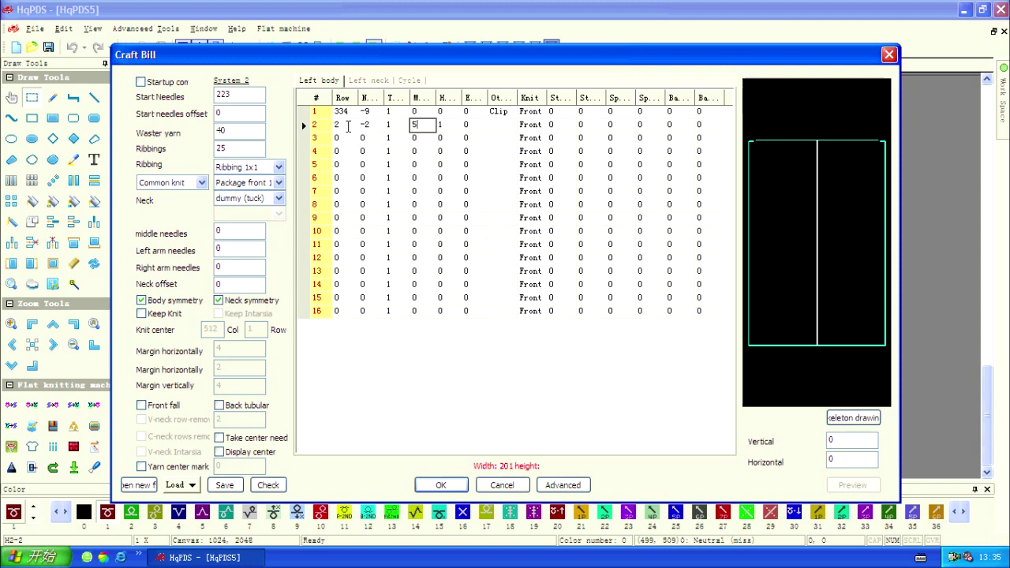
key("Return")
Step: In line 3 of the left body table, enter 4 for Row and -2 for the needle change (N...)
key("shift+Tab")
key("shift+Tab")
key("shift+Tab")
type("4")
key("Tab")
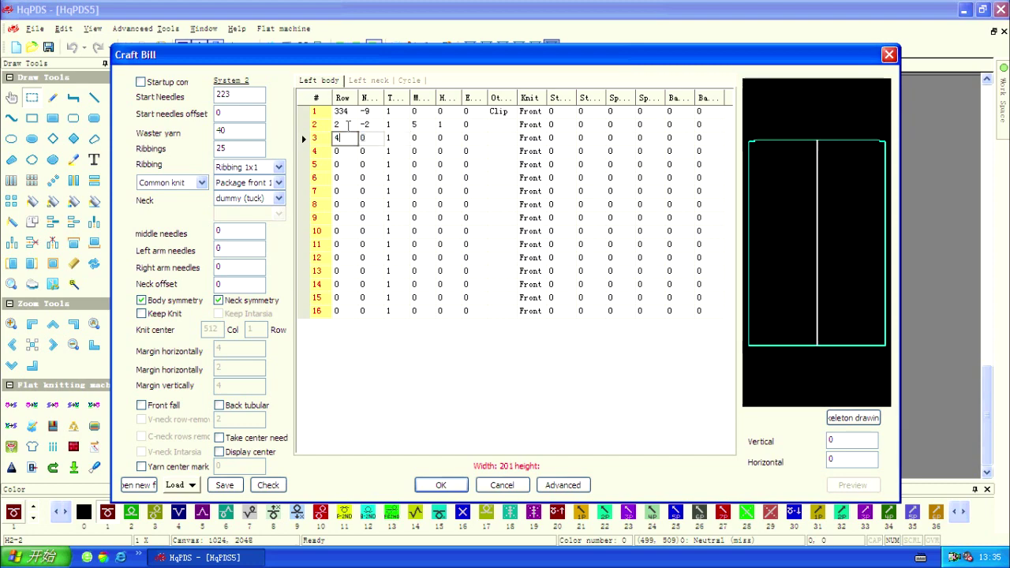
type("-2")
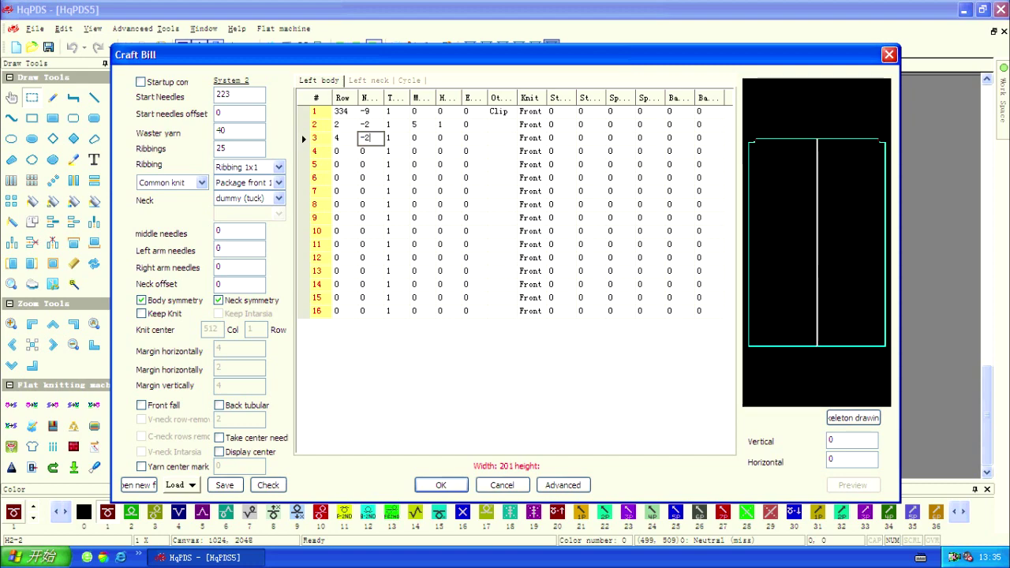
key("Tab")
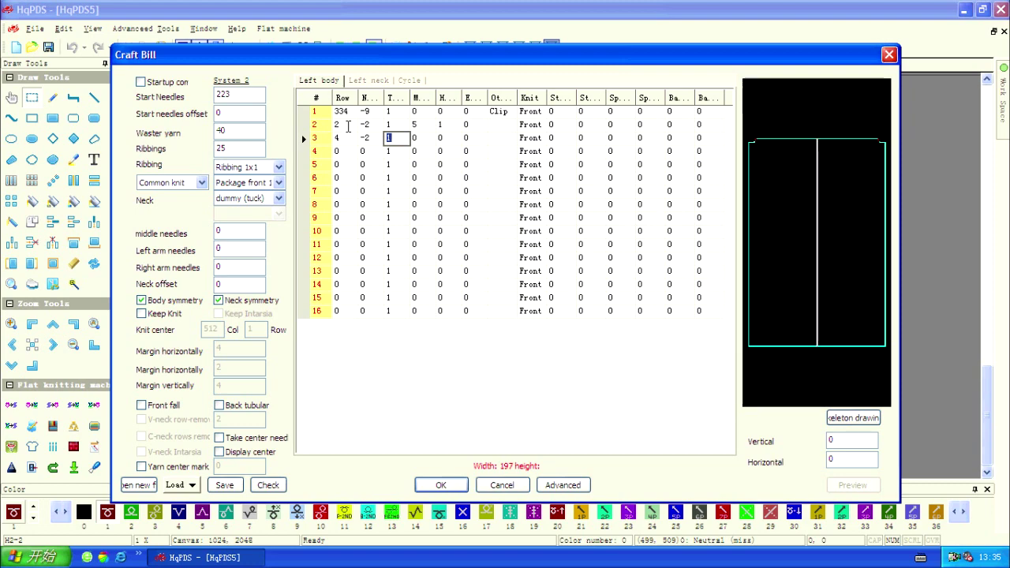
Step: Complete line 3 of the left body table with T... 3, M... 5 and H... 1
key("BackSpace")
type("3")
key("Tab")
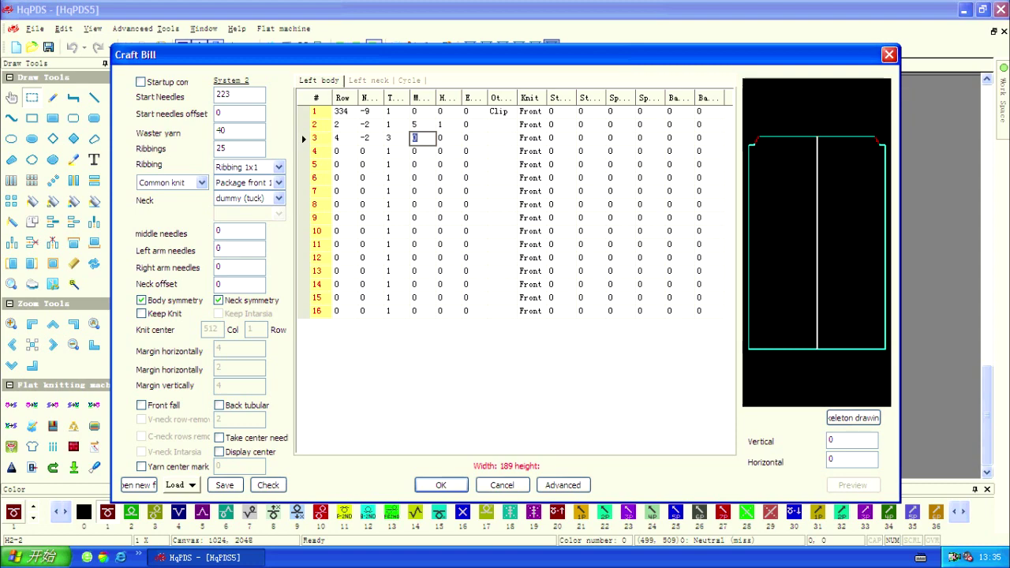
type("5")
key("Tab")
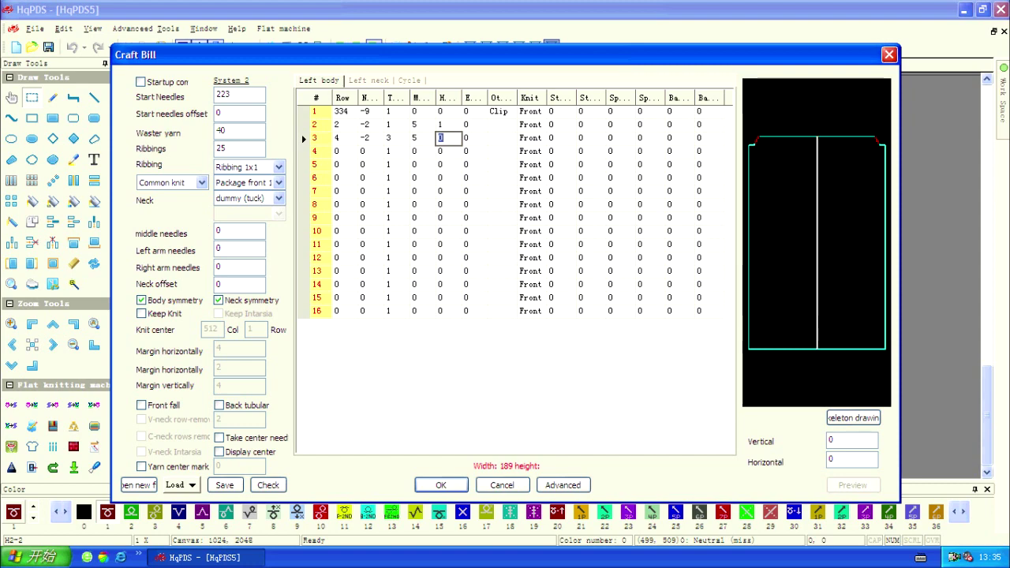
type("1")
key("Return")
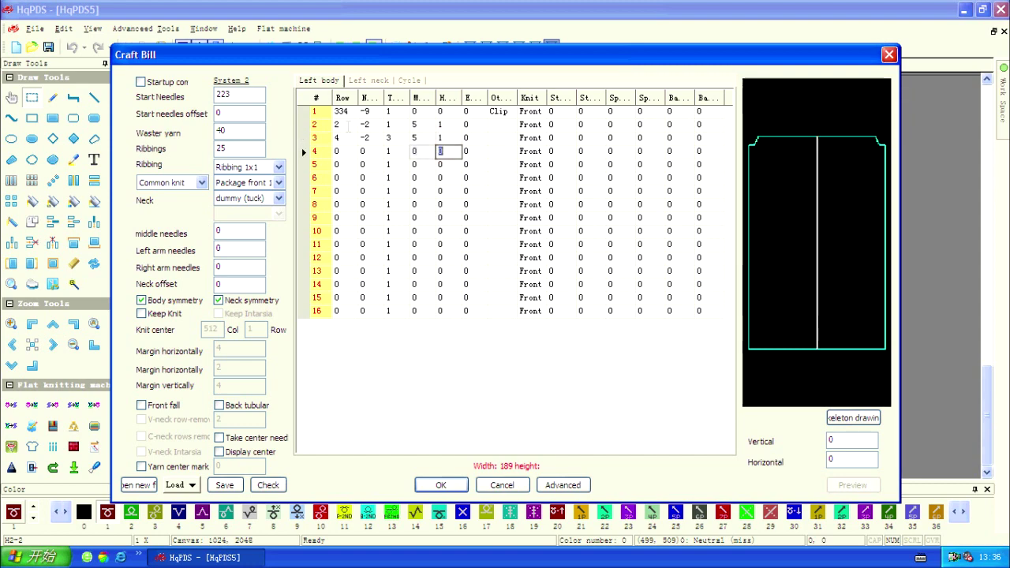
Step: In line 4 of the left body table, enter 6 for Row and -2 for the needle change (N...)
key("shift+Tab")
key("shift+Tab")
key("shift+Tab")
key("shift+Tab")
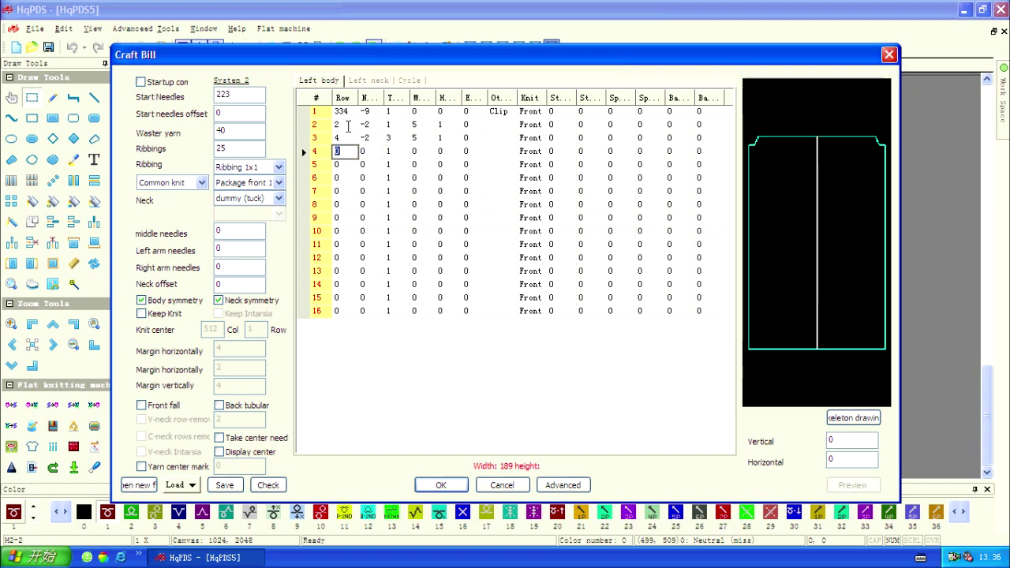
type("6")
key("Tab")
type("-")
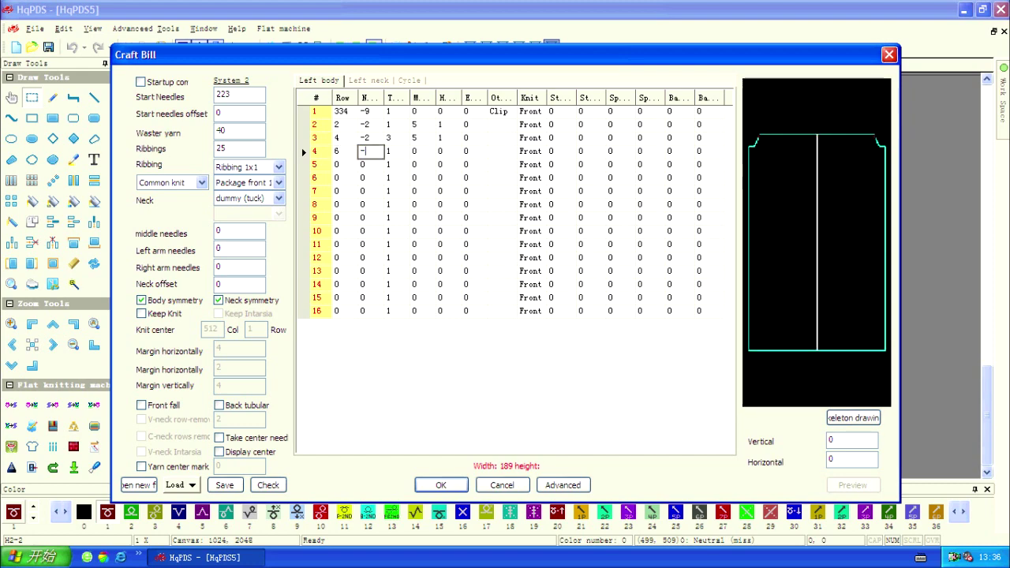
type("2")
key("Tab")
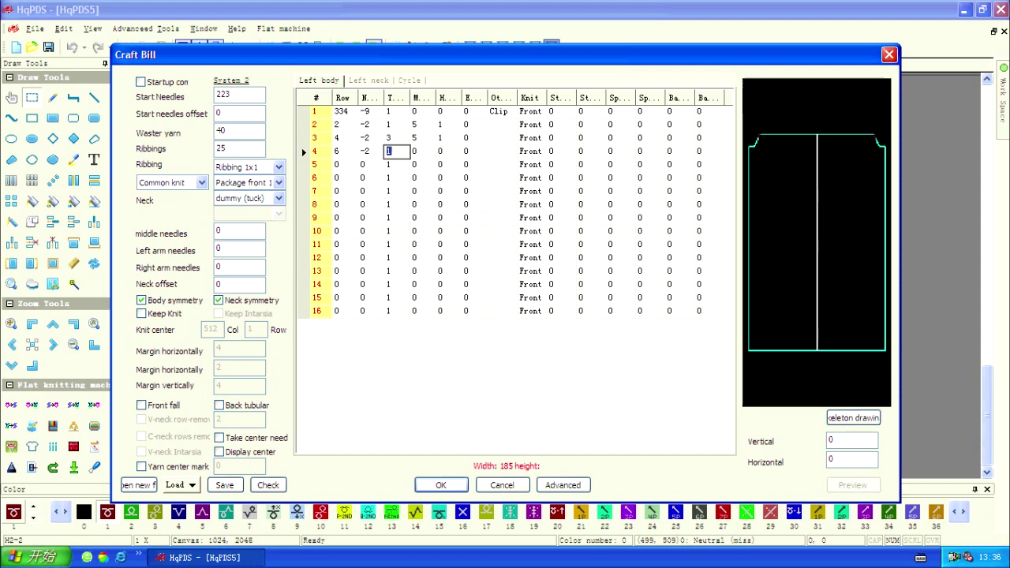
Step: Complete line 4 of the left body table with T... 5, M... 5 and H... 1
type("5")
left_click(420, 151)
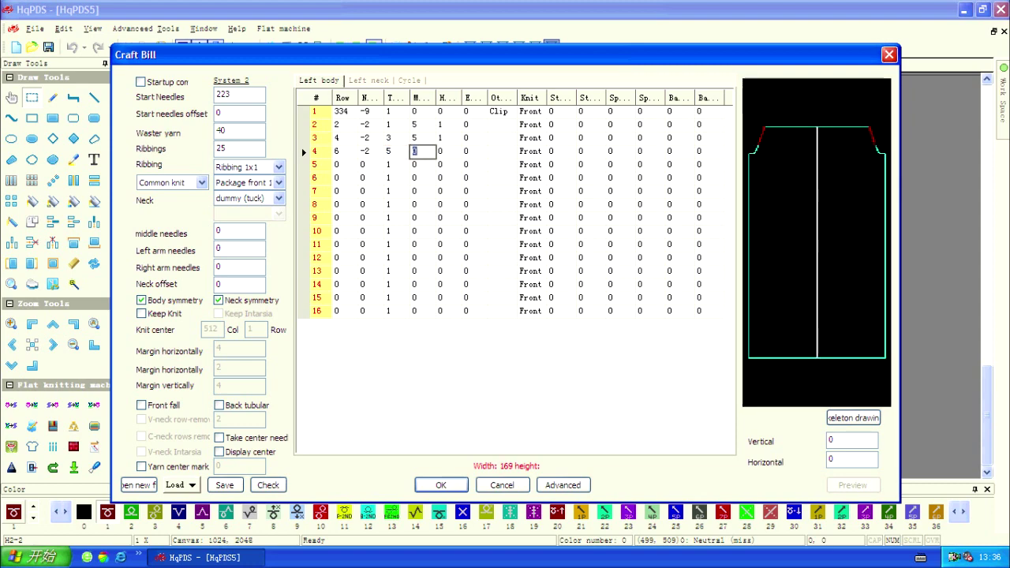
type("5")
key("Tab")
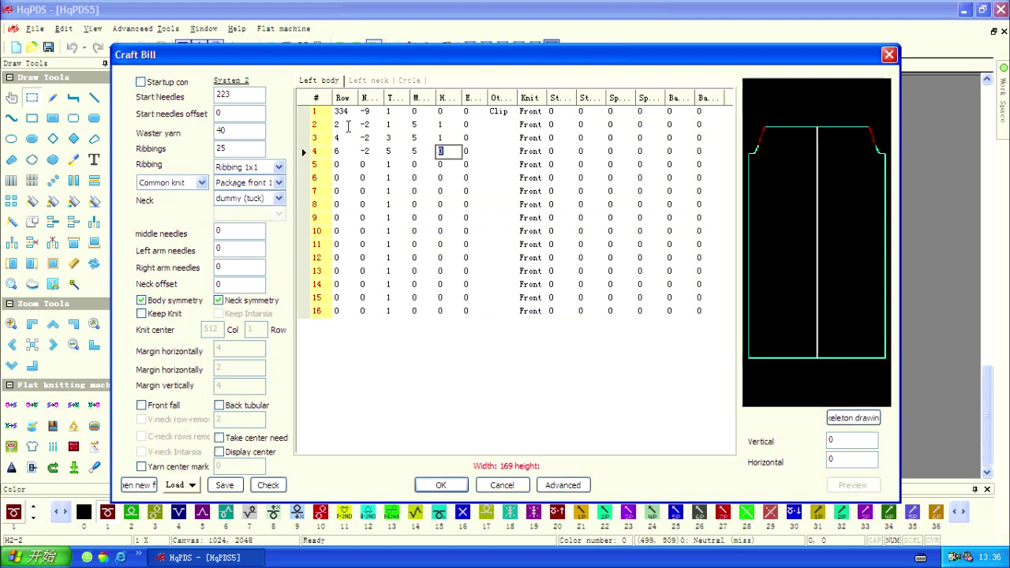
type("1")
key("Down")
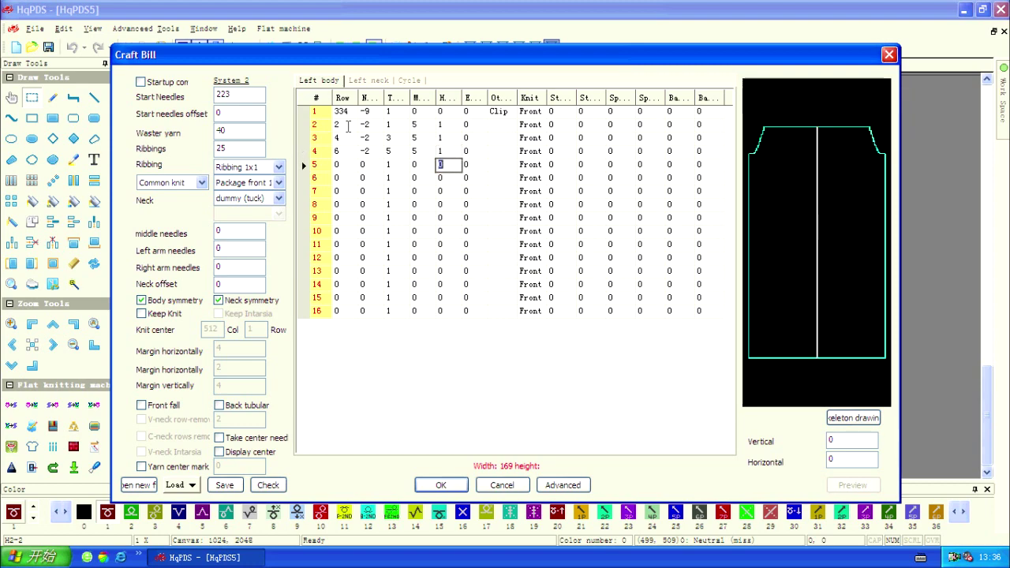
Step: Set Row to 126 in line 5 of the left body table and check the outline in the enlarged skeleton drawing
key("shift+Tab")
key("shift+Tab")
key("shift+Tab")
key("shift+Tab")
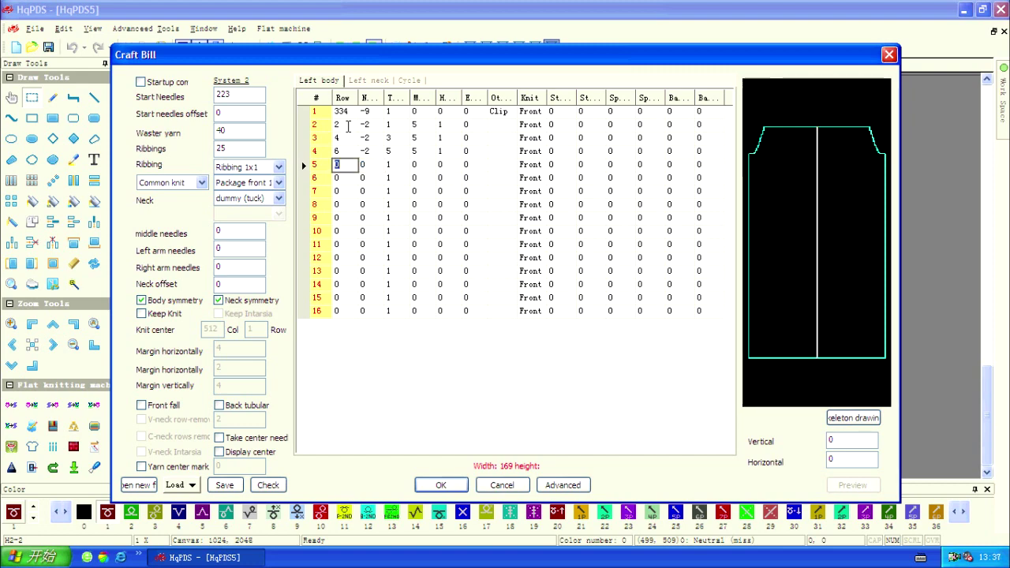
type("126")
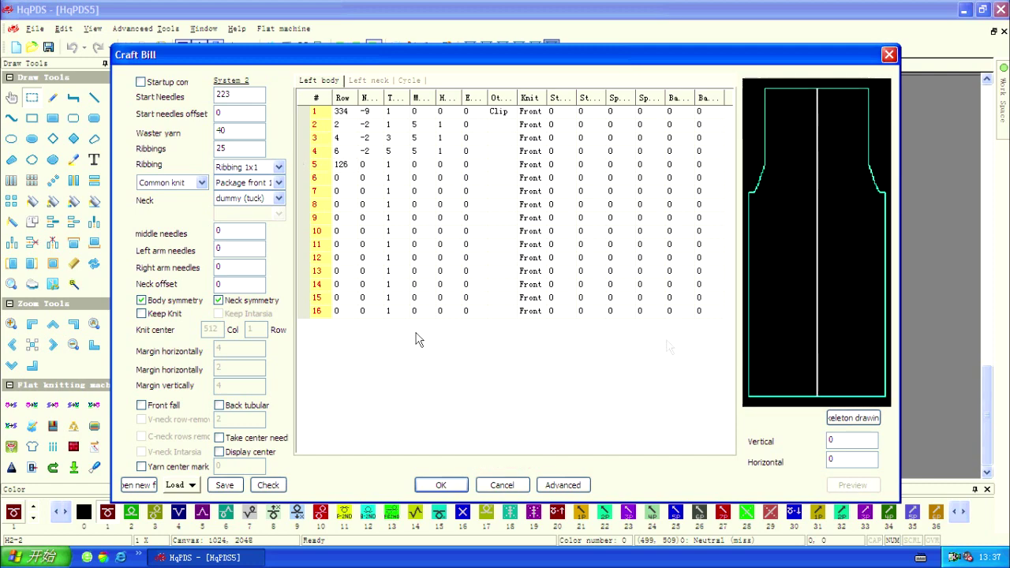
left_click(801, 341)
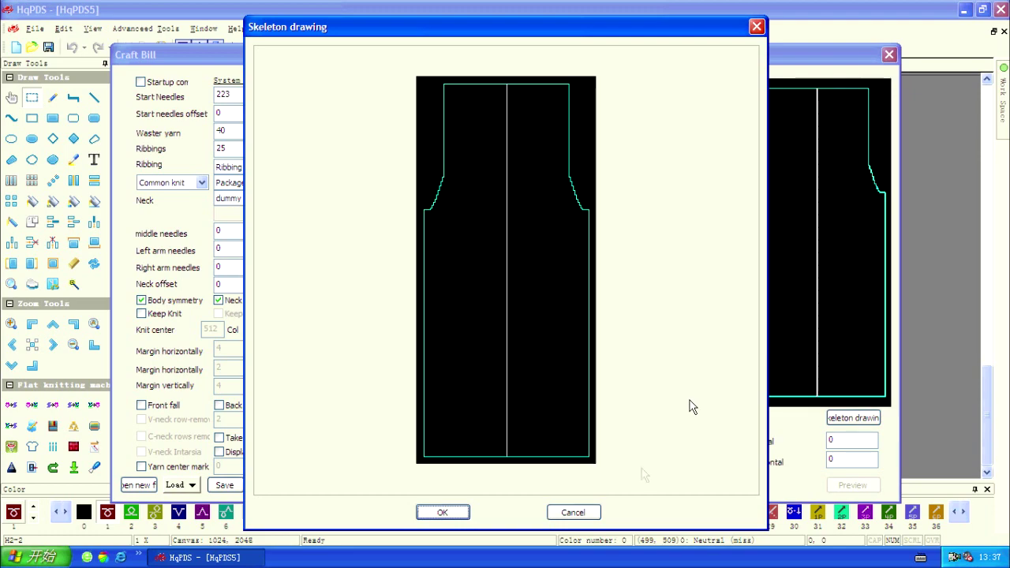
left_click(574, 513)
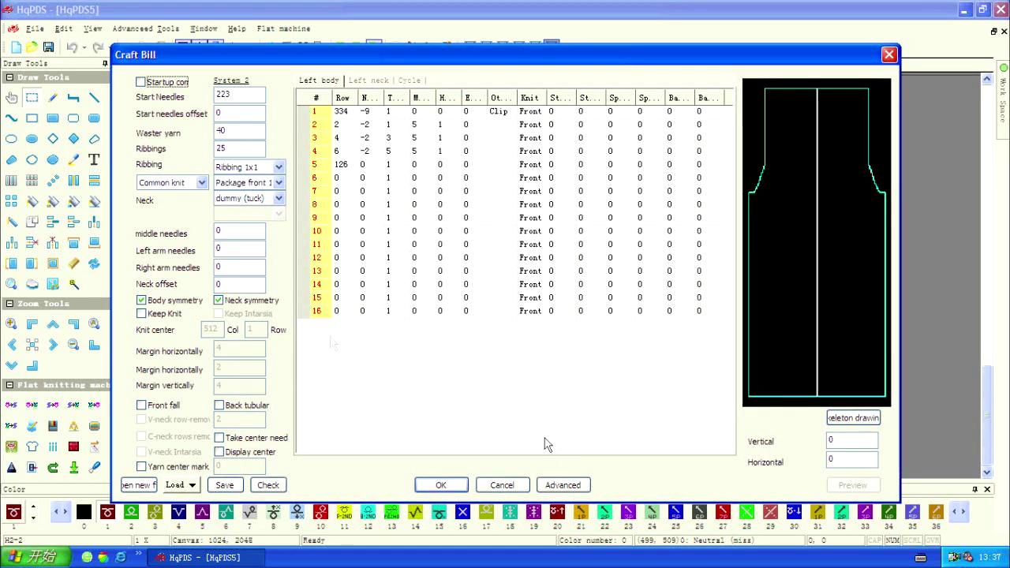
Step: Set the middle needles to 25 and fill line 1 of the left neck table with Row 2, Needle 2 and Times 5
double_click(218, 230)
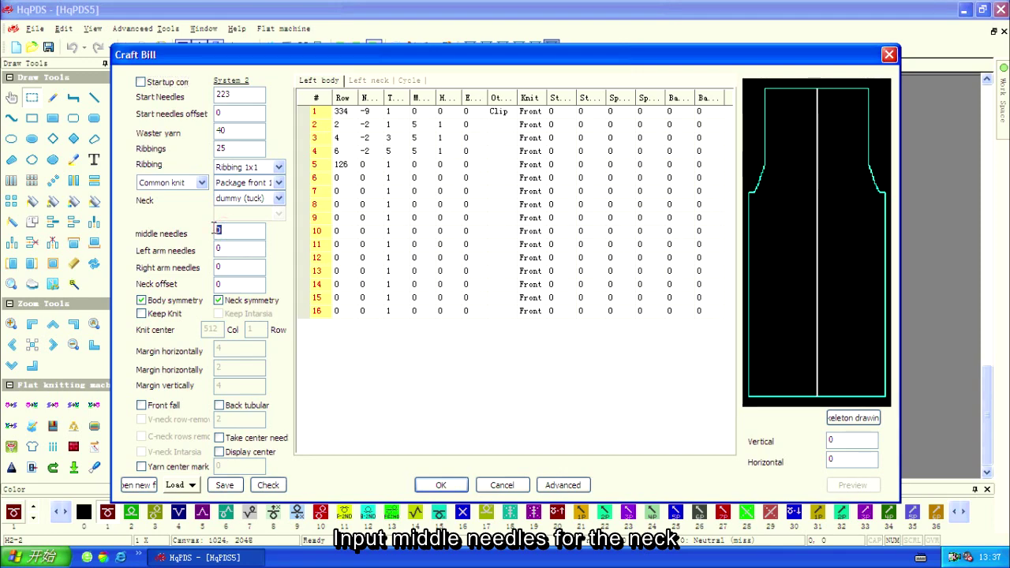
type("25")
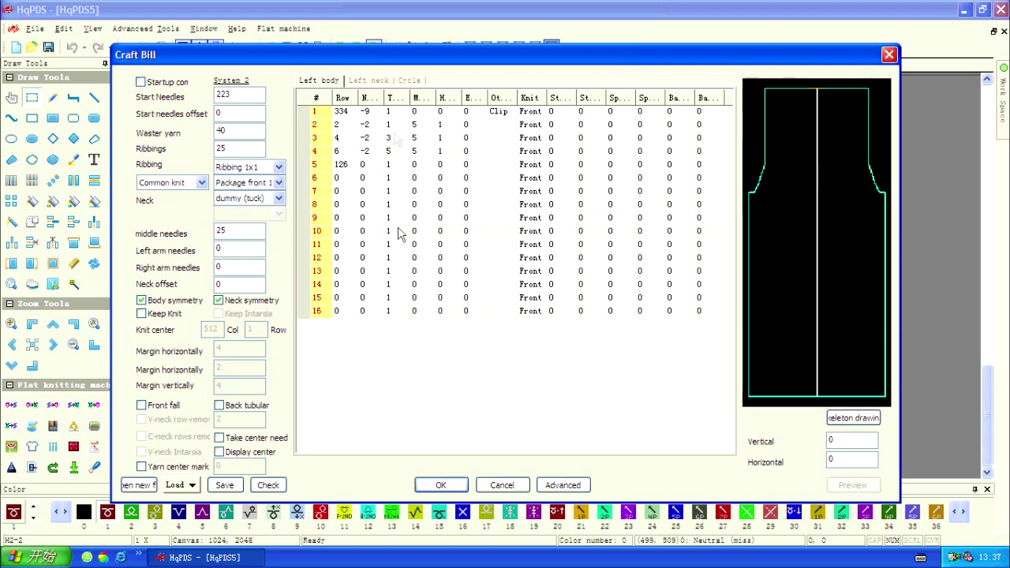
left_click(383, 80)
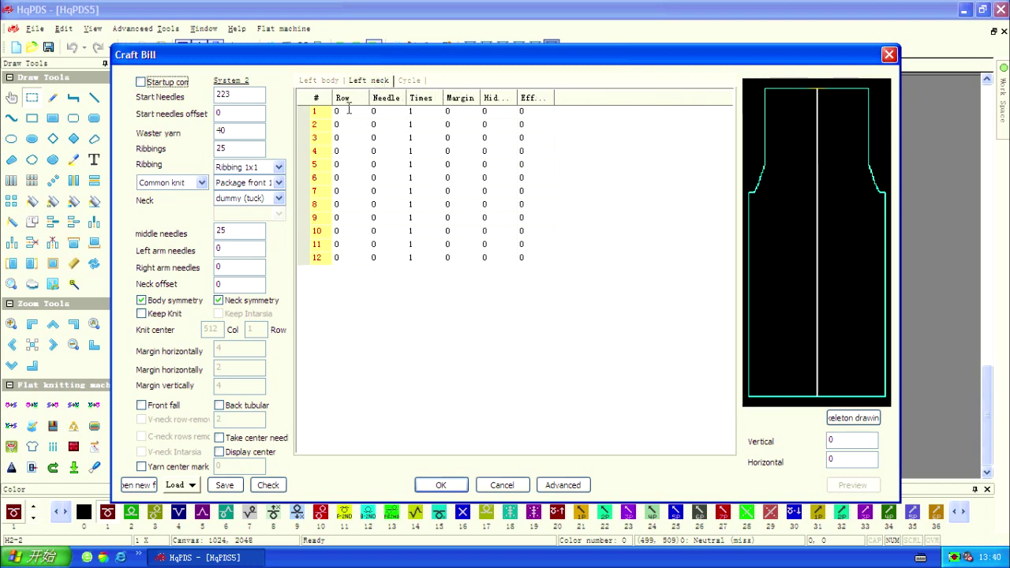
left_click(348, 109)
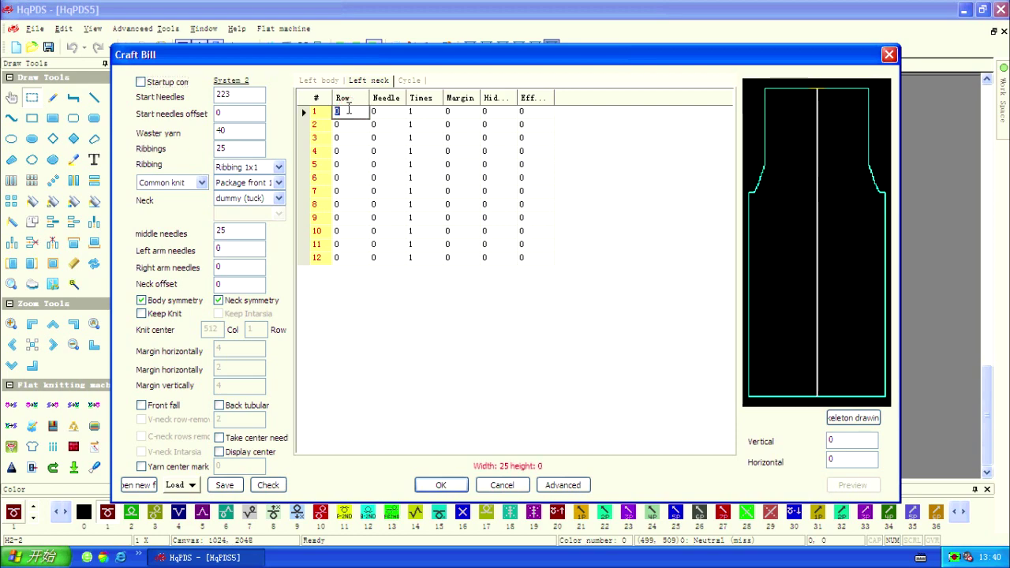
type("2")
key("Tab")
type("2")
key("Tab")
type("5")
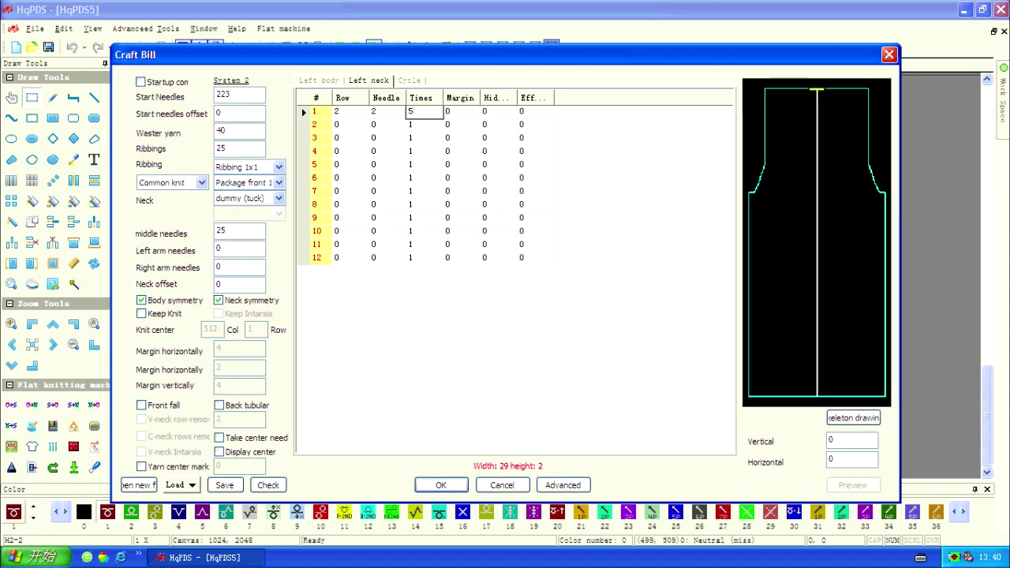
key("Return")
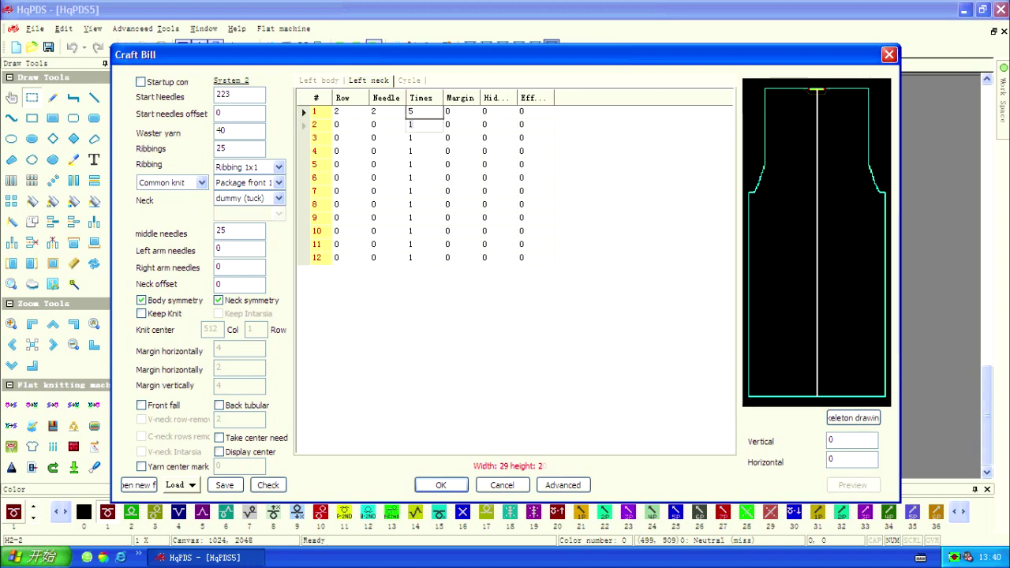
Step: Fill line 2 of the left neck table with Row 4, Needle 2 and Times 4
key("shift+Tab")
key("shift+Tab")
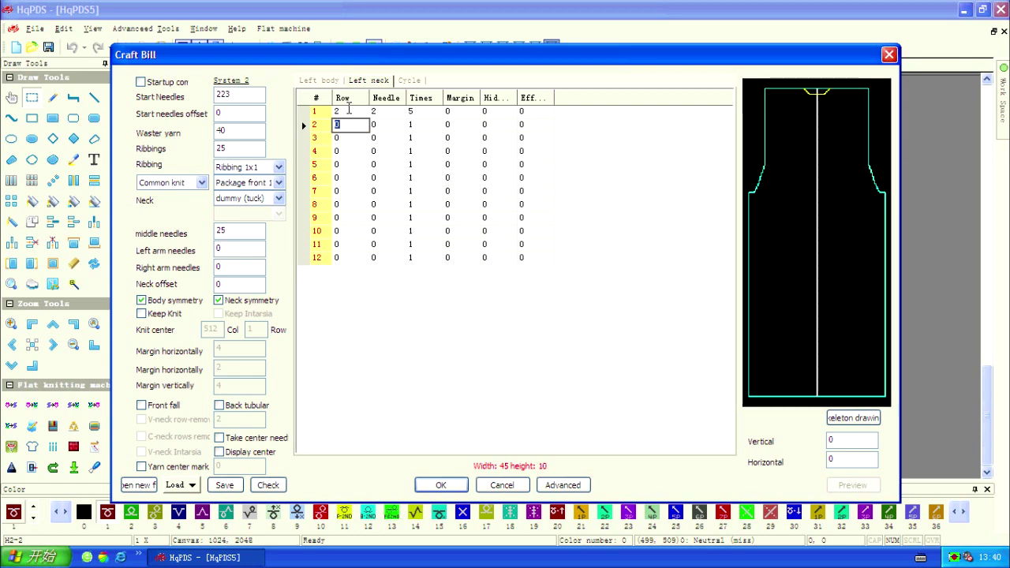
type("4")
key("Tab")
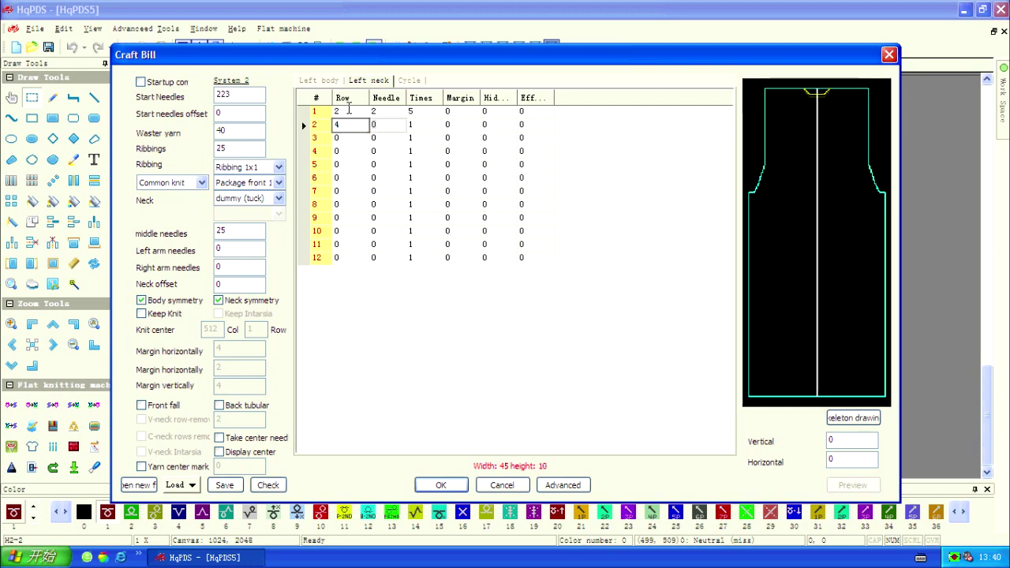
type("2")
key("Tab")
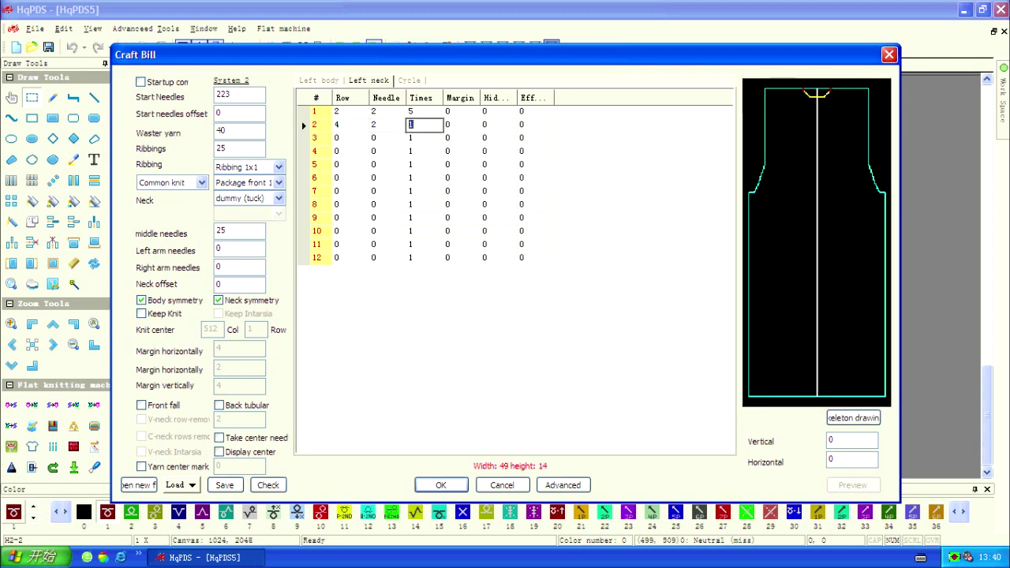
type("4")
key("Return")
Step: Fill line 3 of the left neck table with Row 6, Needle 2 and Times 3
key("shift+Tab")
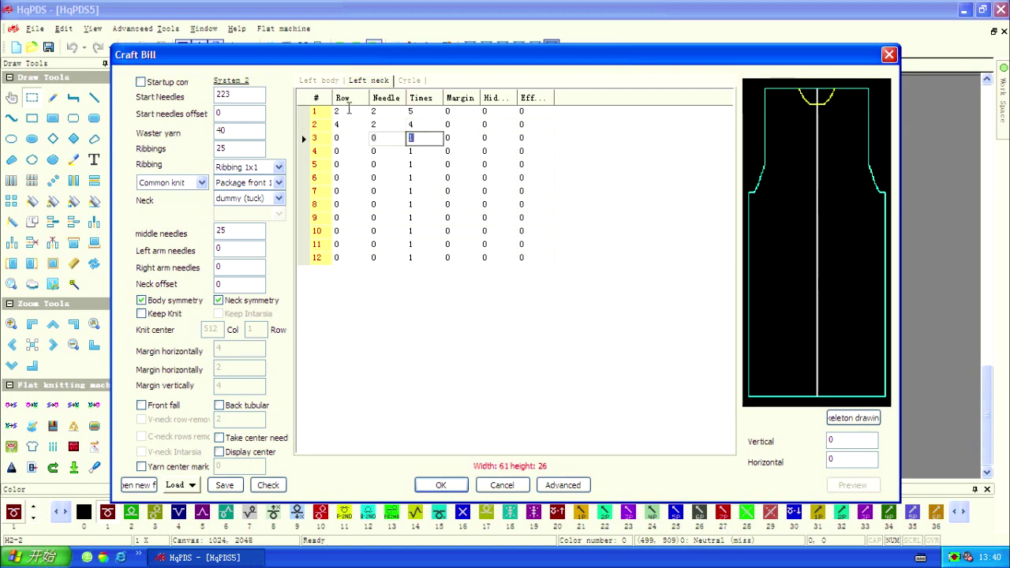
key("shift+Tab")
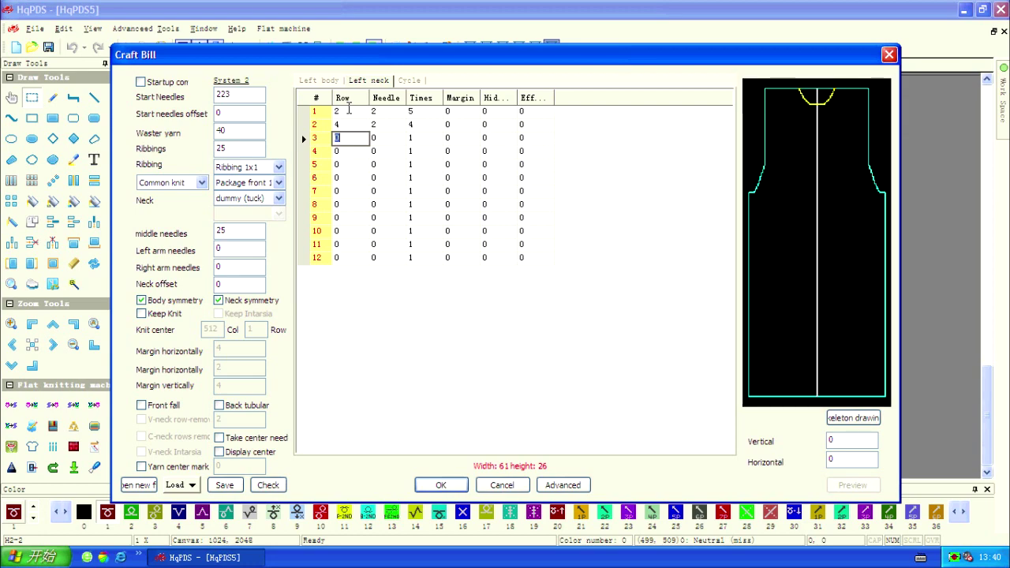
type("6")
key("Tab")
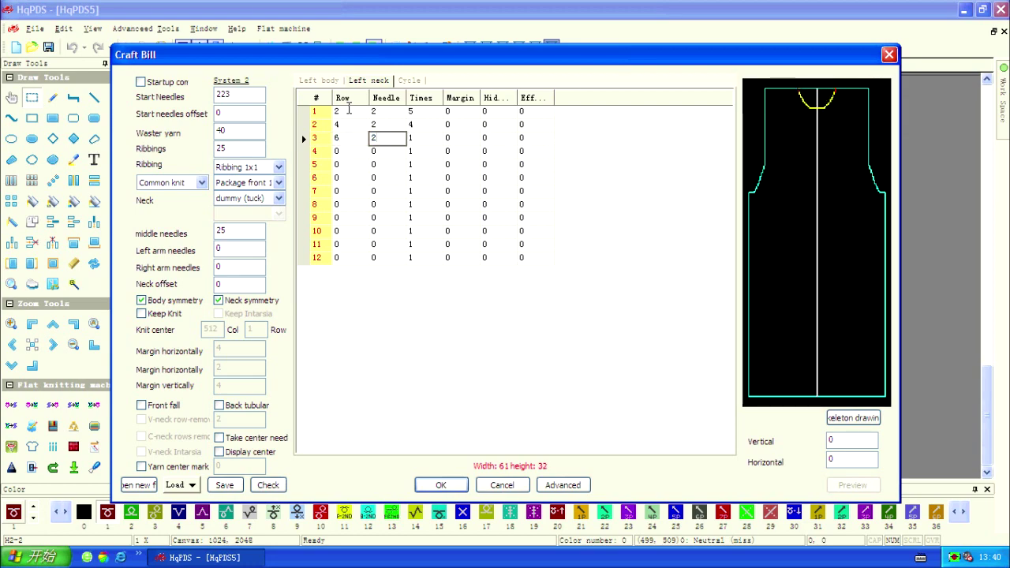
type("2")
key("Tab")
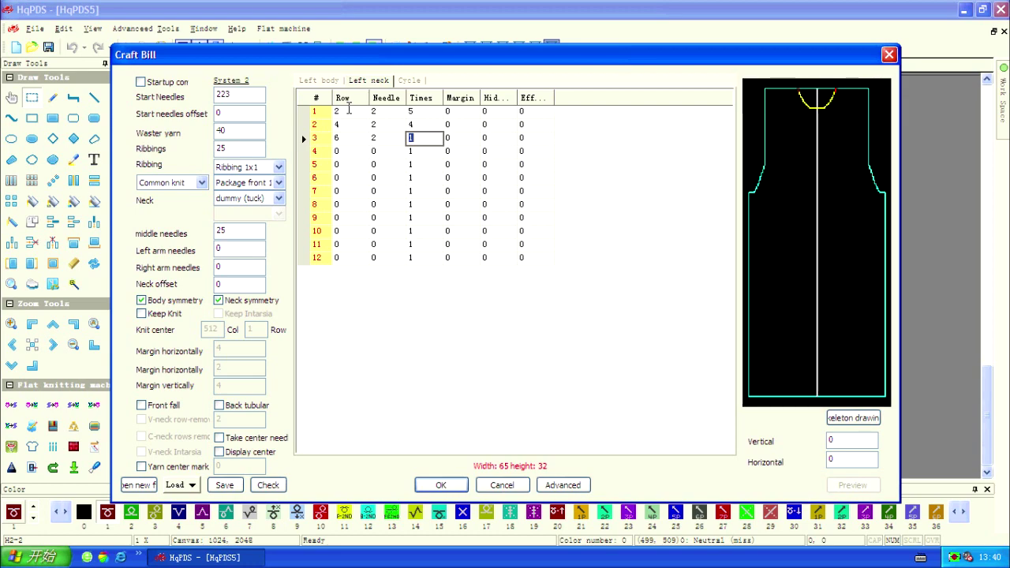
type("3")
key("Return")
Step: Set Row to 14 in line 4 of the left neck table and view the neckline in the enlarged skeleton drawing
key("shift+Tab")
key("shift+Tab")
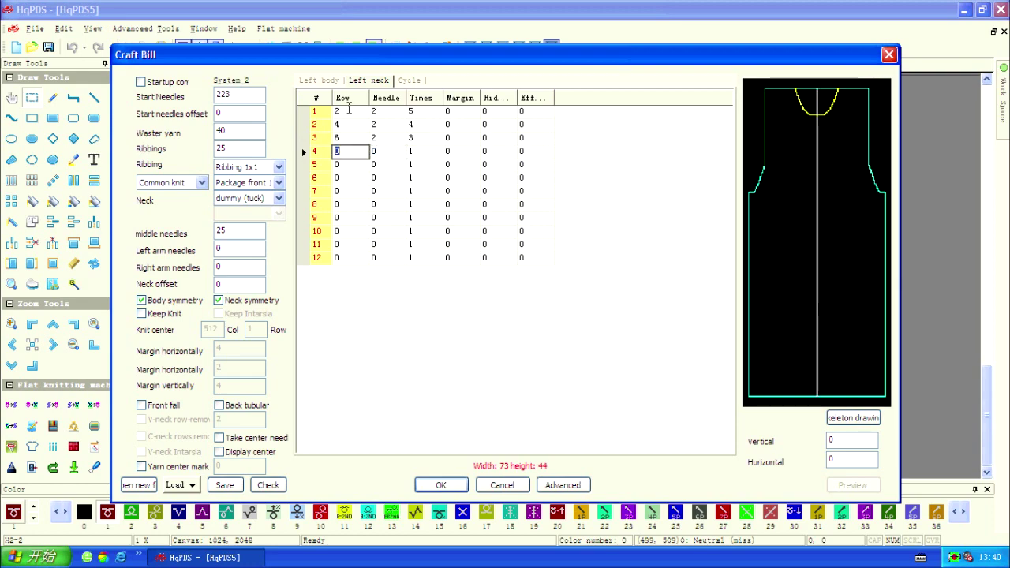
type("14")
key("Return")
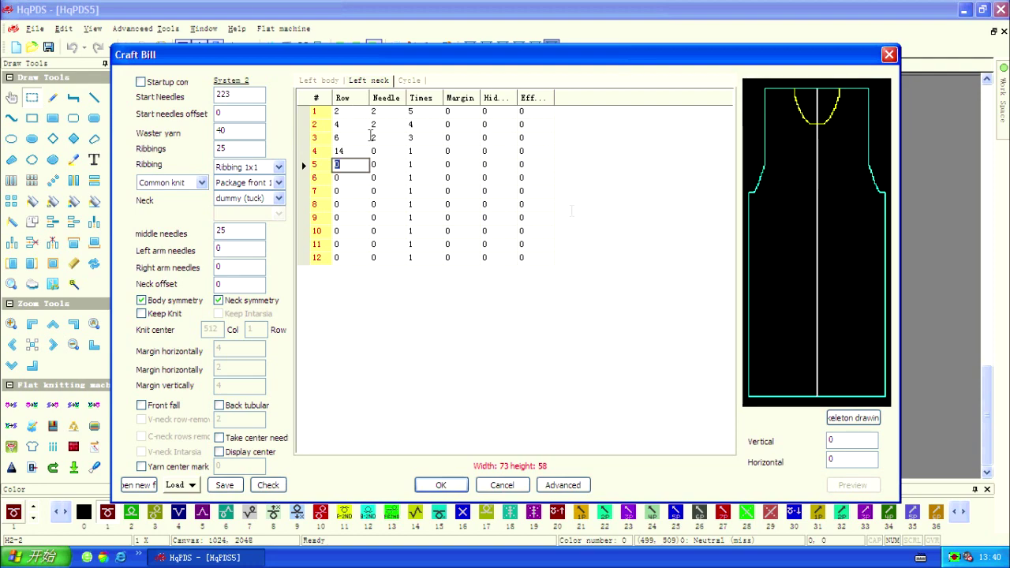
left_click(813, 251)
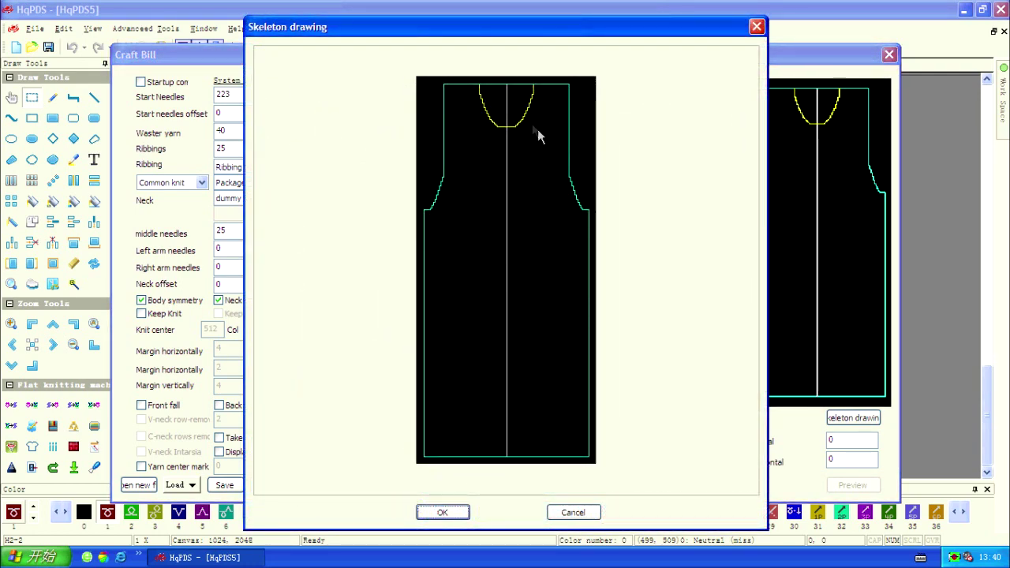